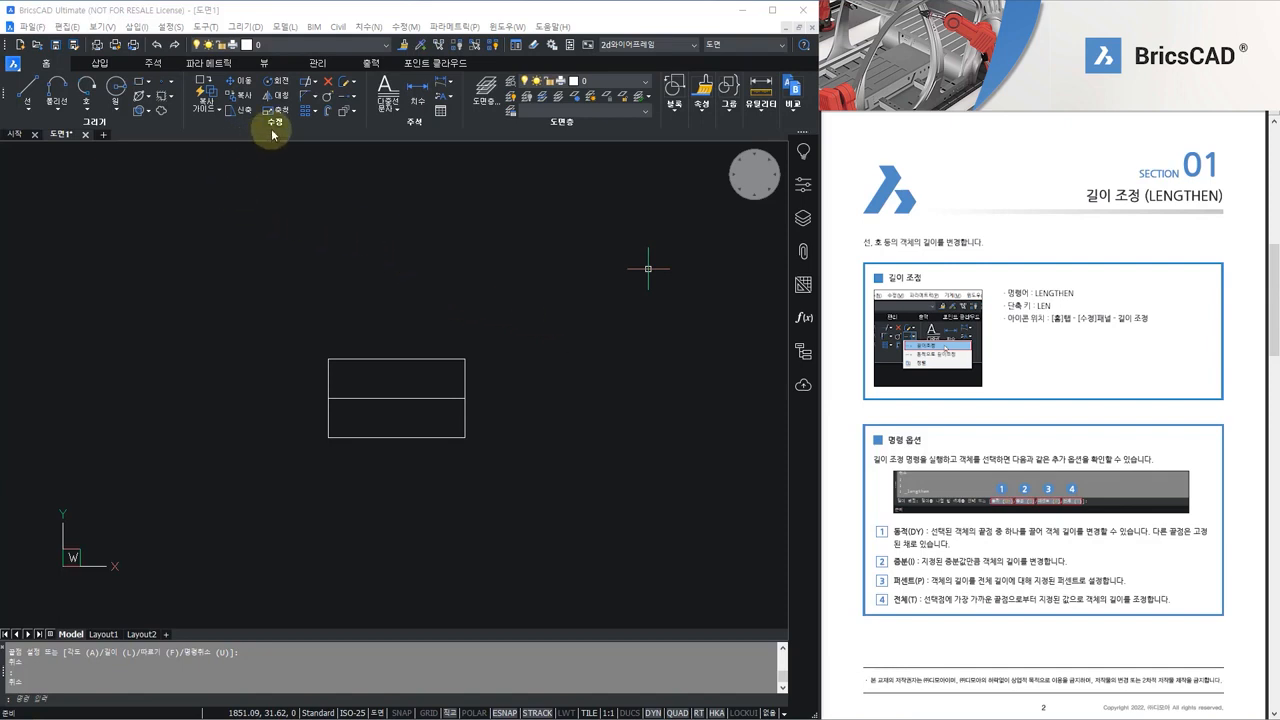
# Step: Start the Lengthen command and query the length of the horizontal line inside the rectangle
pyautogui.click(355, 96)
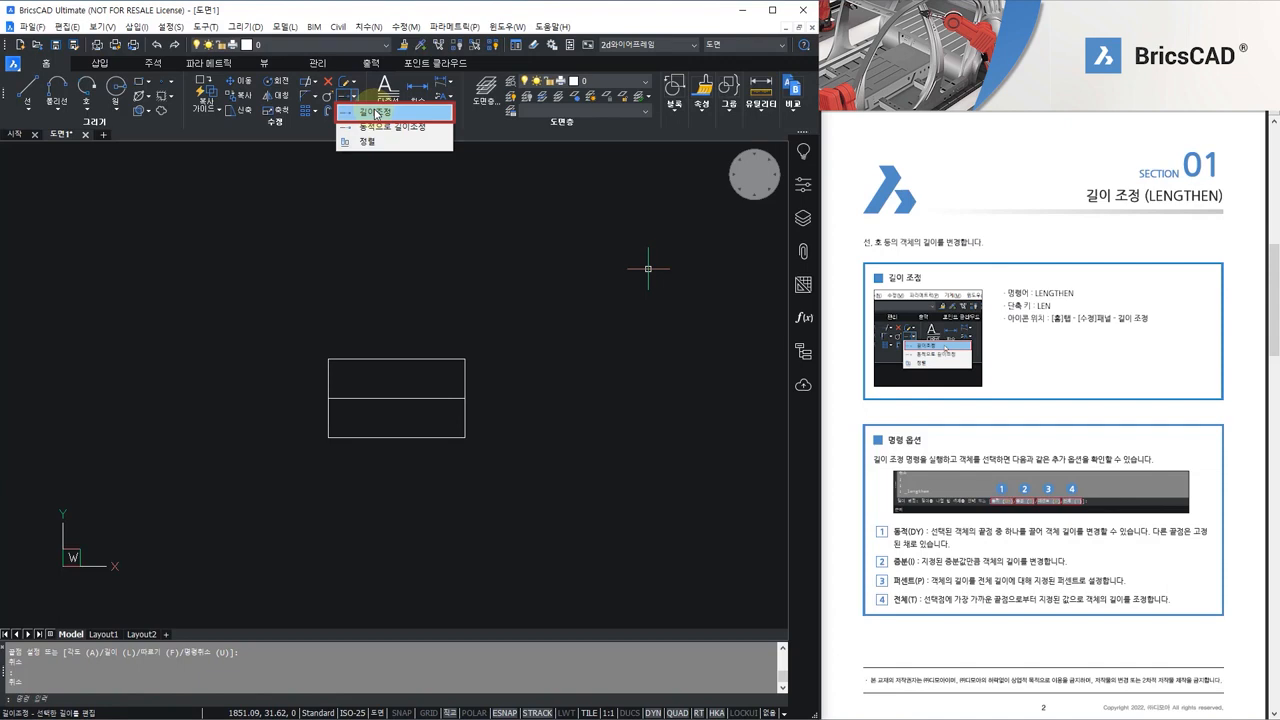
pyautogui.click(482, 338)
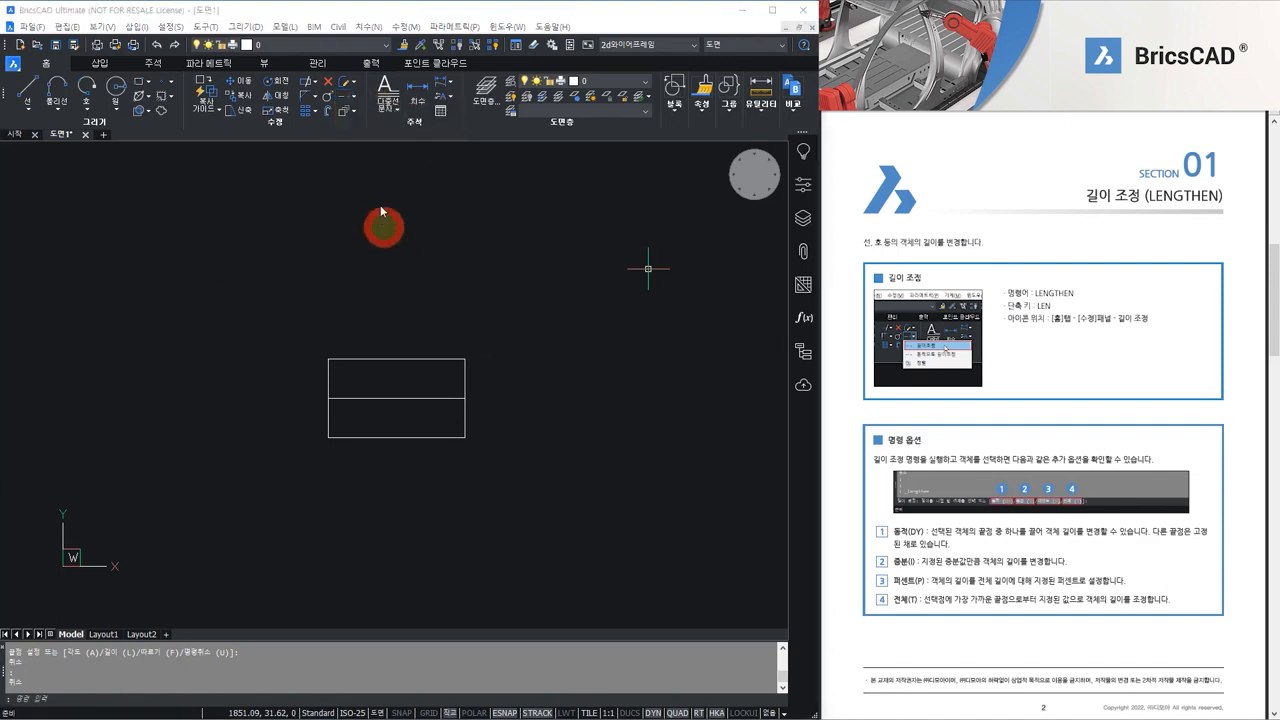
pyautogui.click(344, 97)
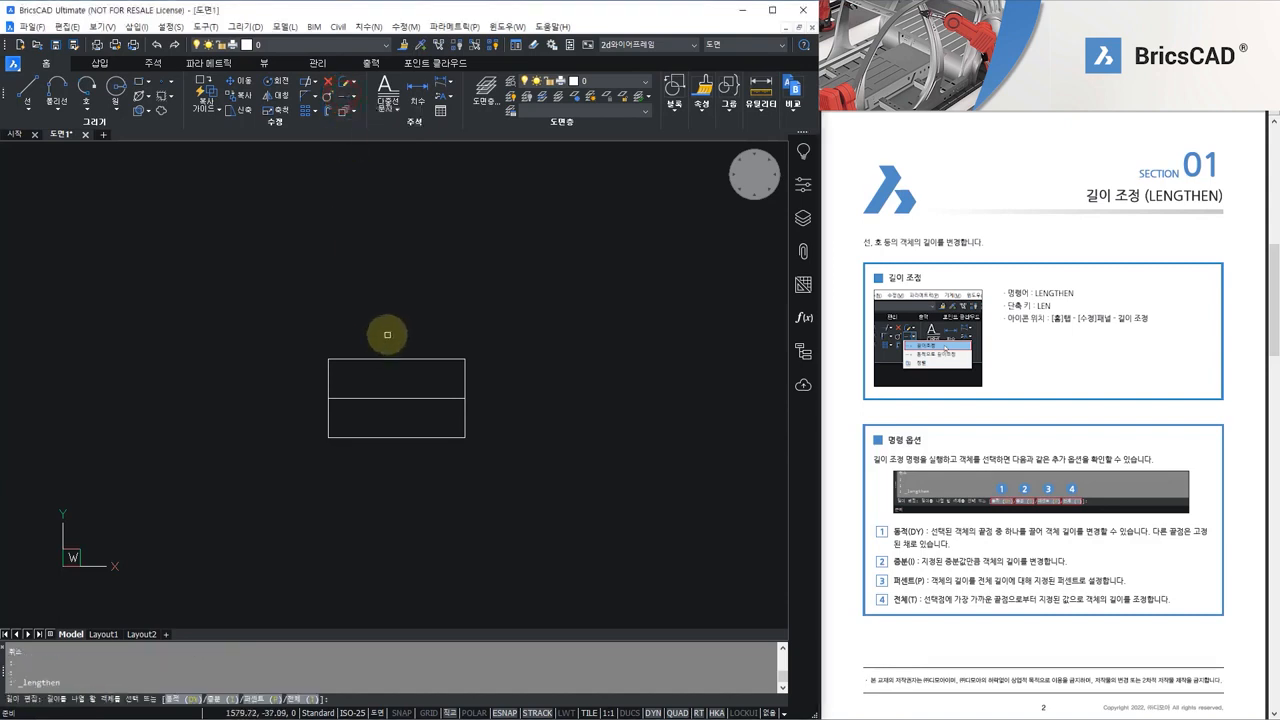
pyautogui.click(395, 398)
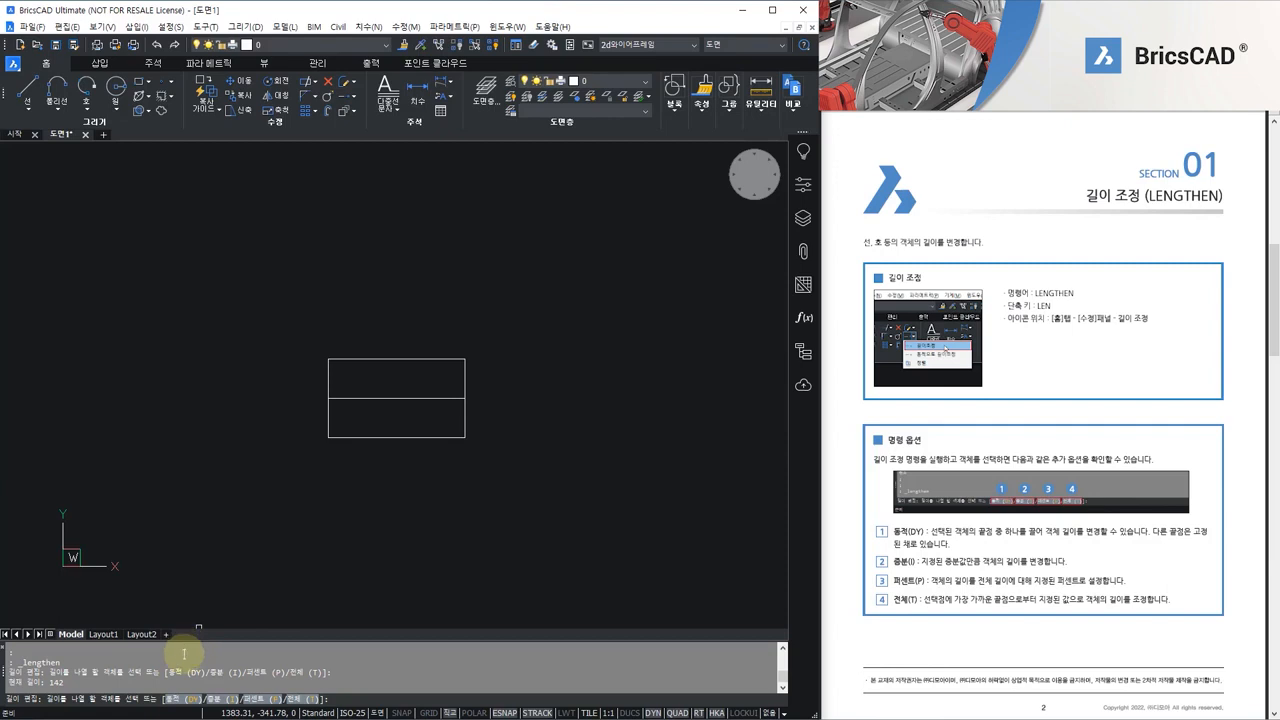
# Step: Try the Dynamic option of Lengthen, extending the middle line's left end beyond the rectangle, and undo the extension
pyautogui.click(183, 699)
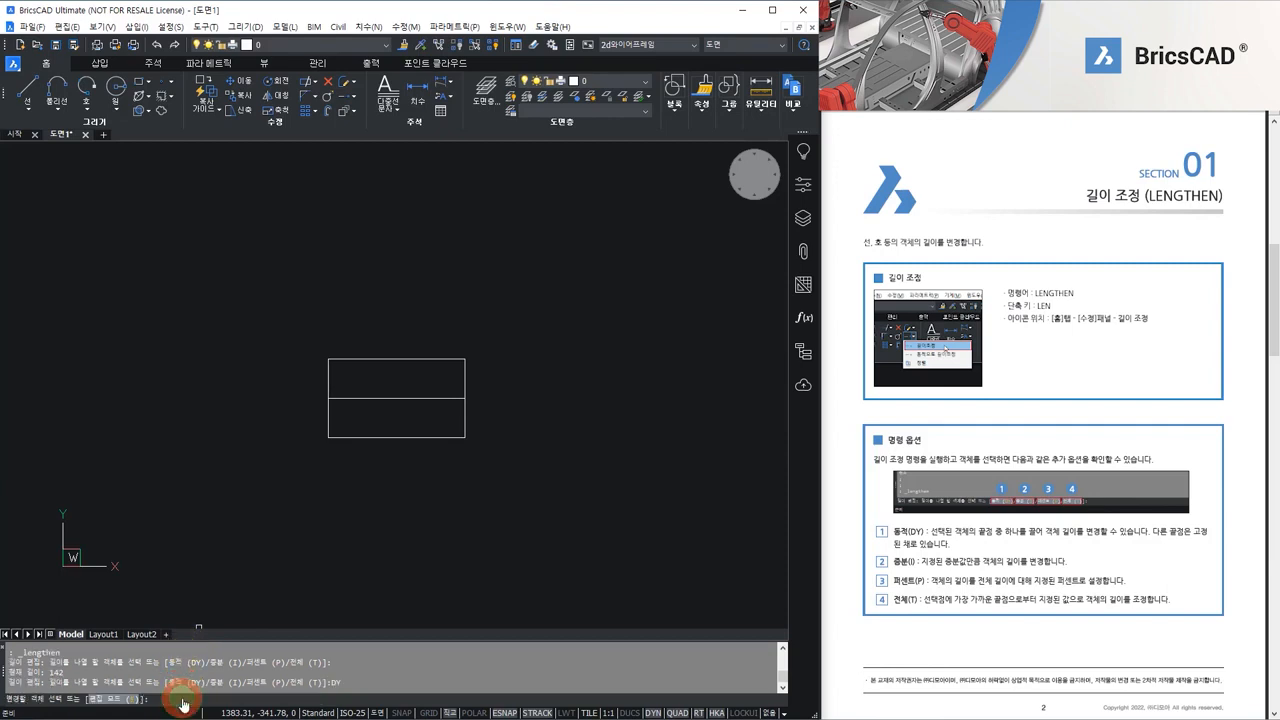
pyautogui.click(335, 398)
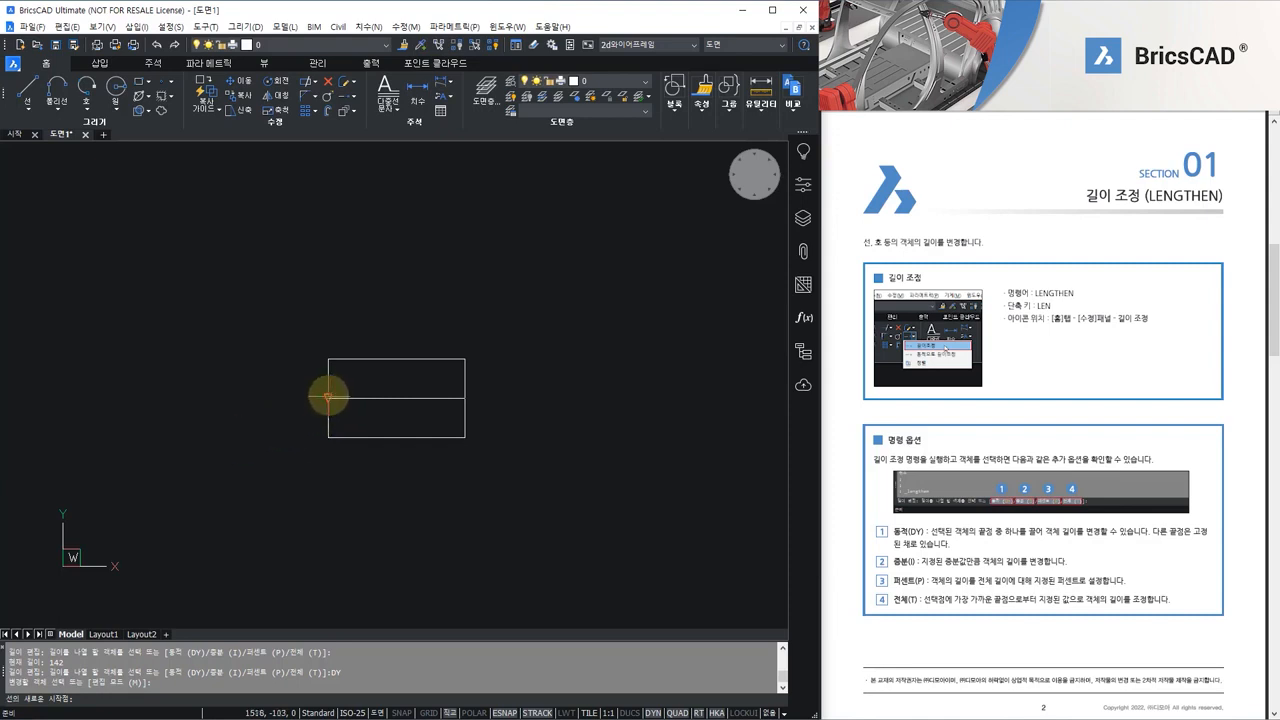
pyautogui.click(251, 397)
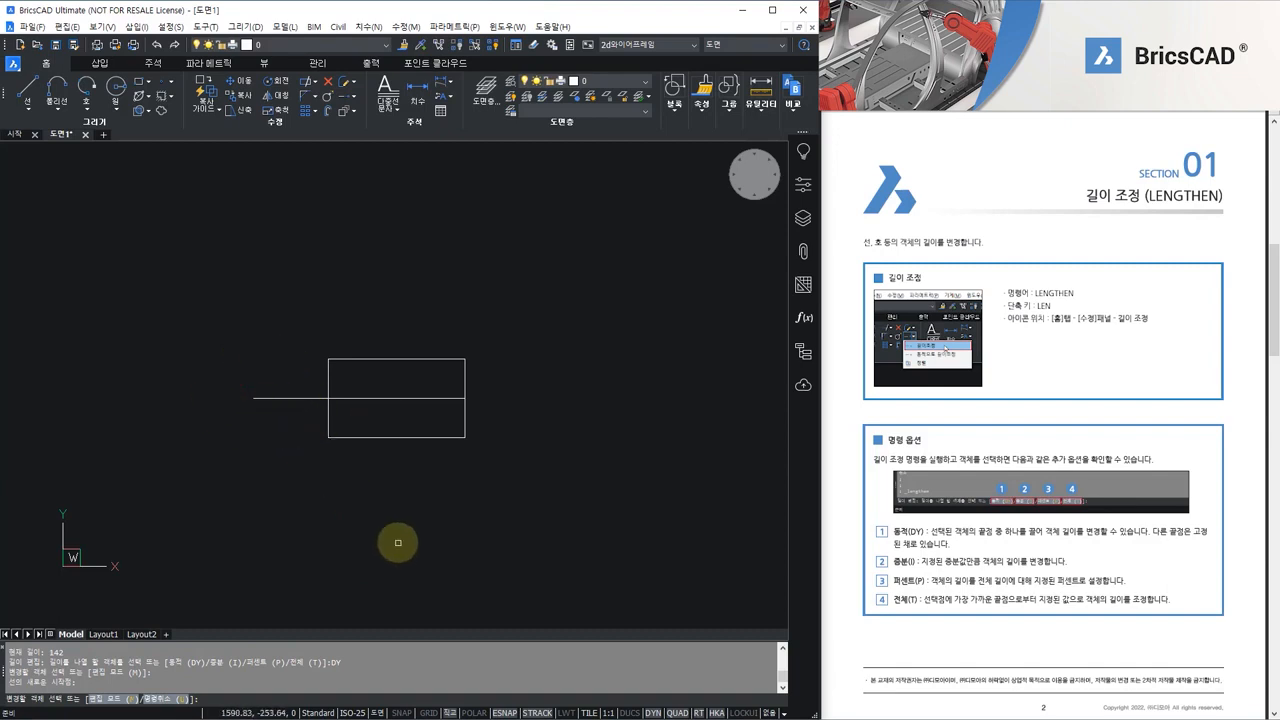
pyautogui.hotkey('ctrl', 'z')
pyautogui.press('Escape')
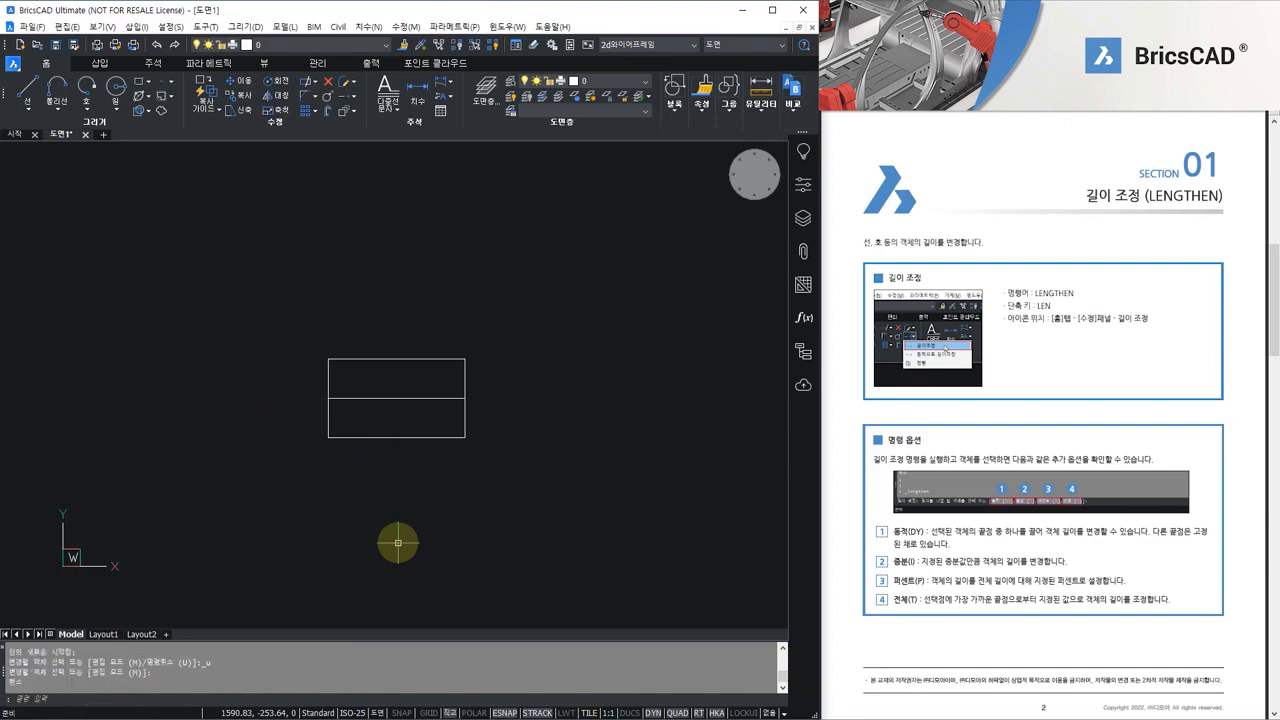
# Step: Try lengthening the middle line at both ends with Lengthen's Increment option set to 20, and undo the change
pyautogui.write('LEN')
pyautogui.press('Return')
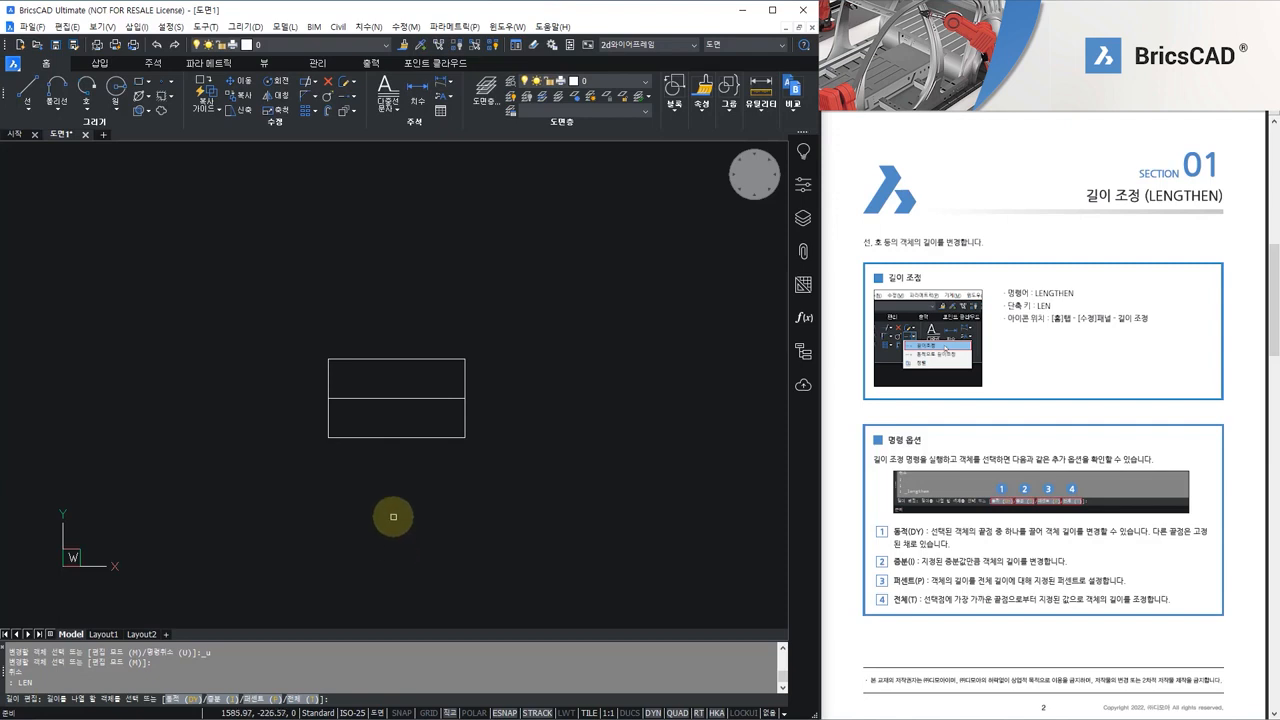
pyautogui.click(214, 700)
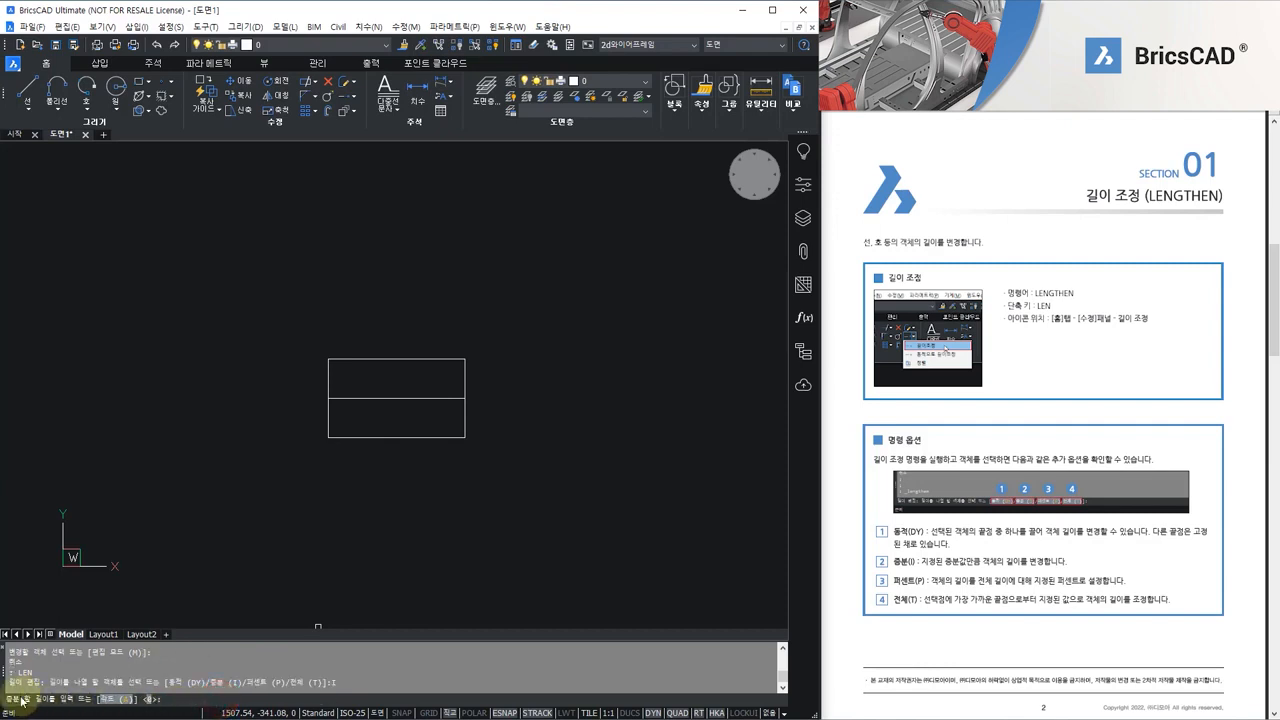
pyautogui.click(182, 699)
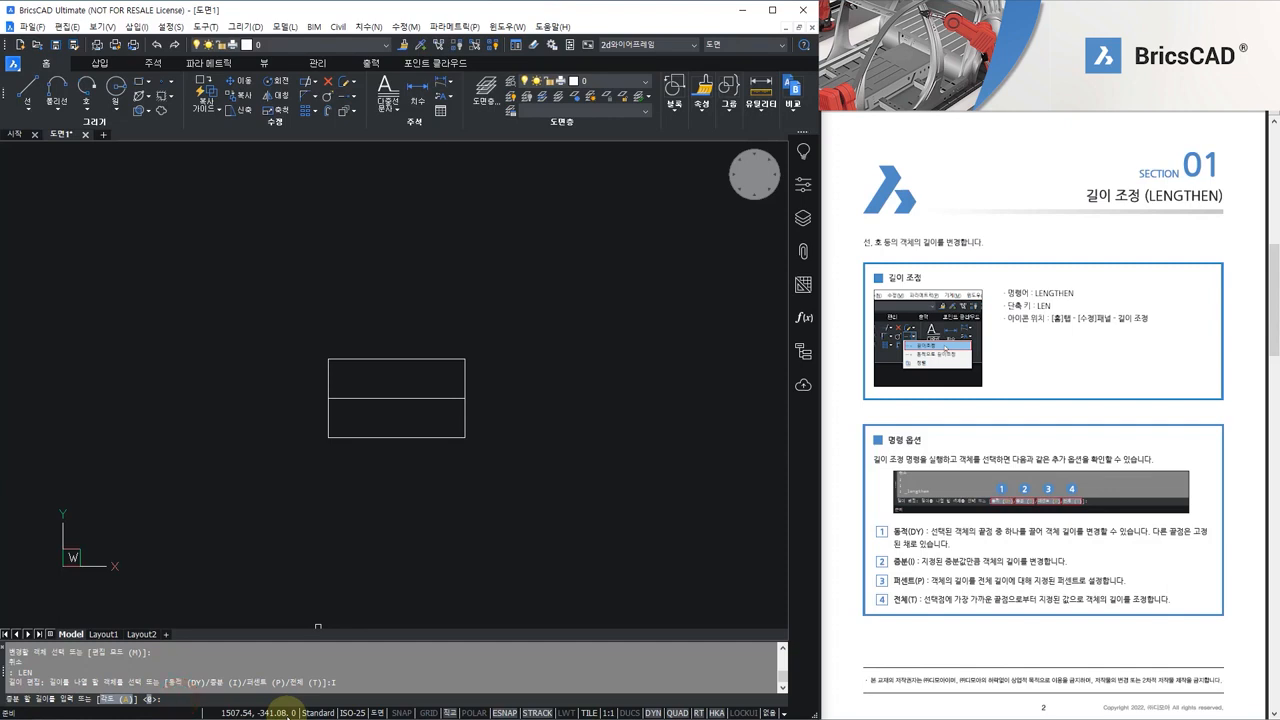
pyautogui.write('20')
pyautogui.press('Return')
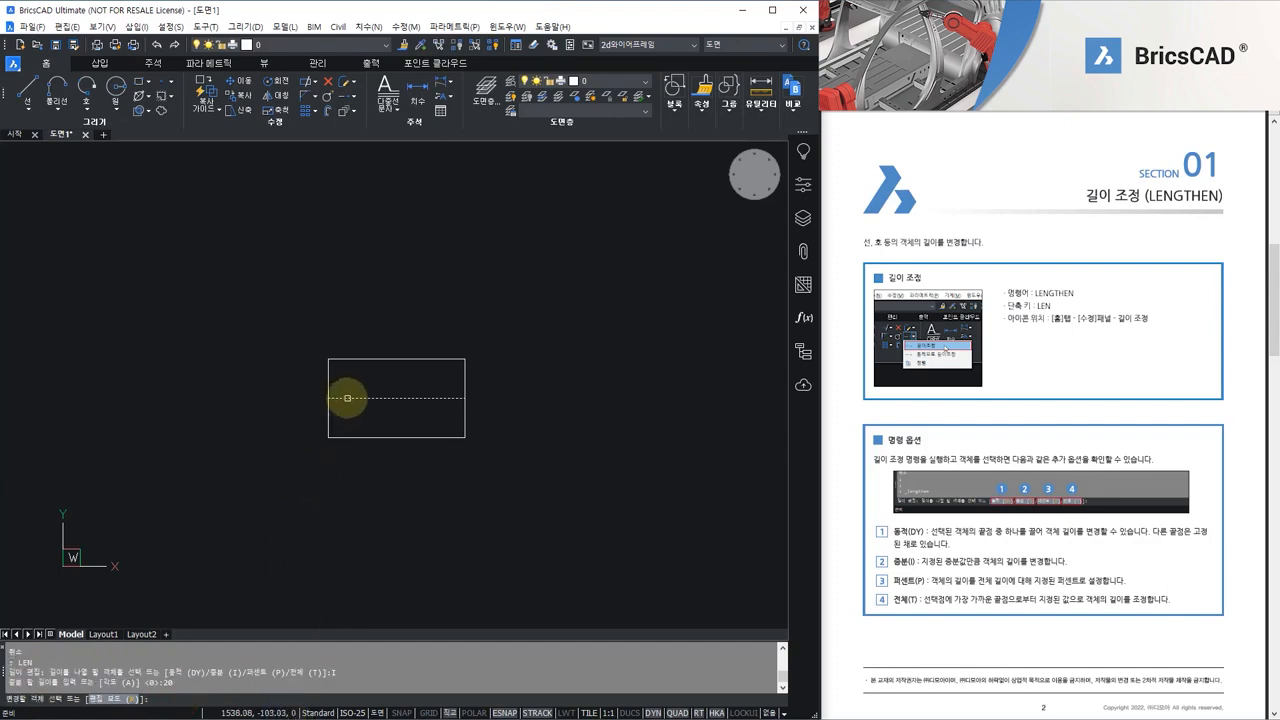
pyautogui.click(347, 398)
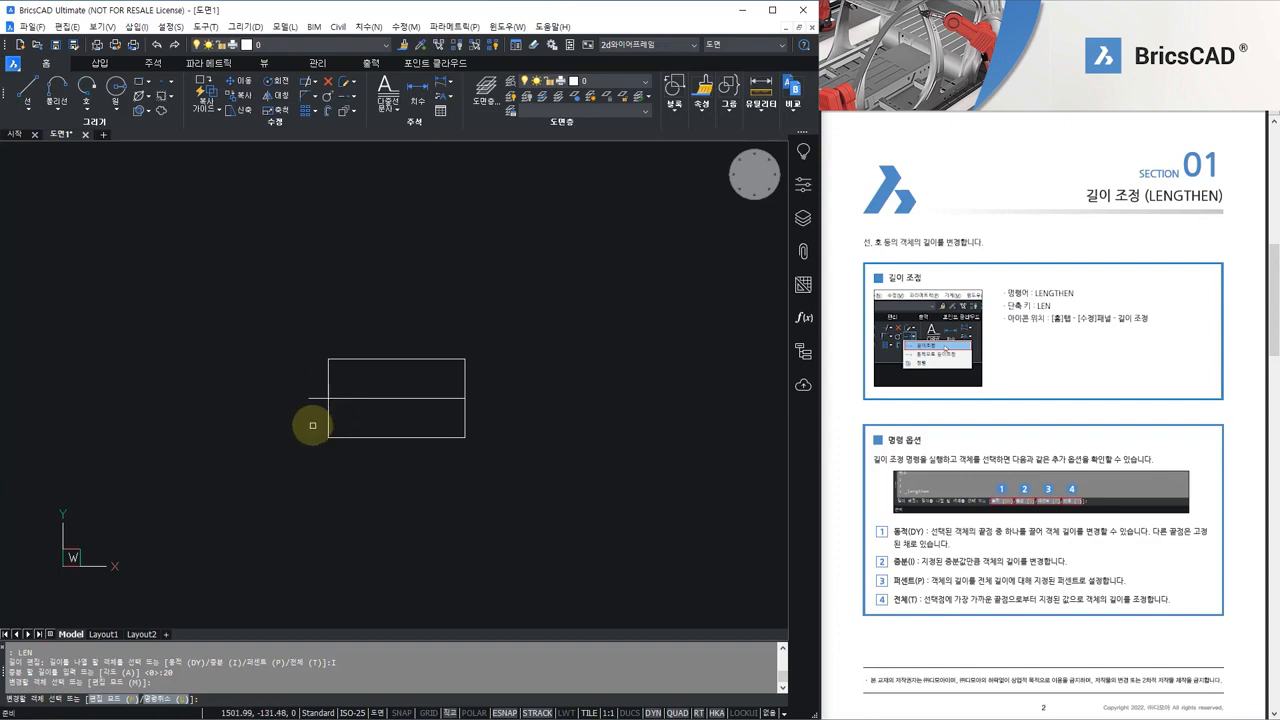
pyautogui.click(456, 399)
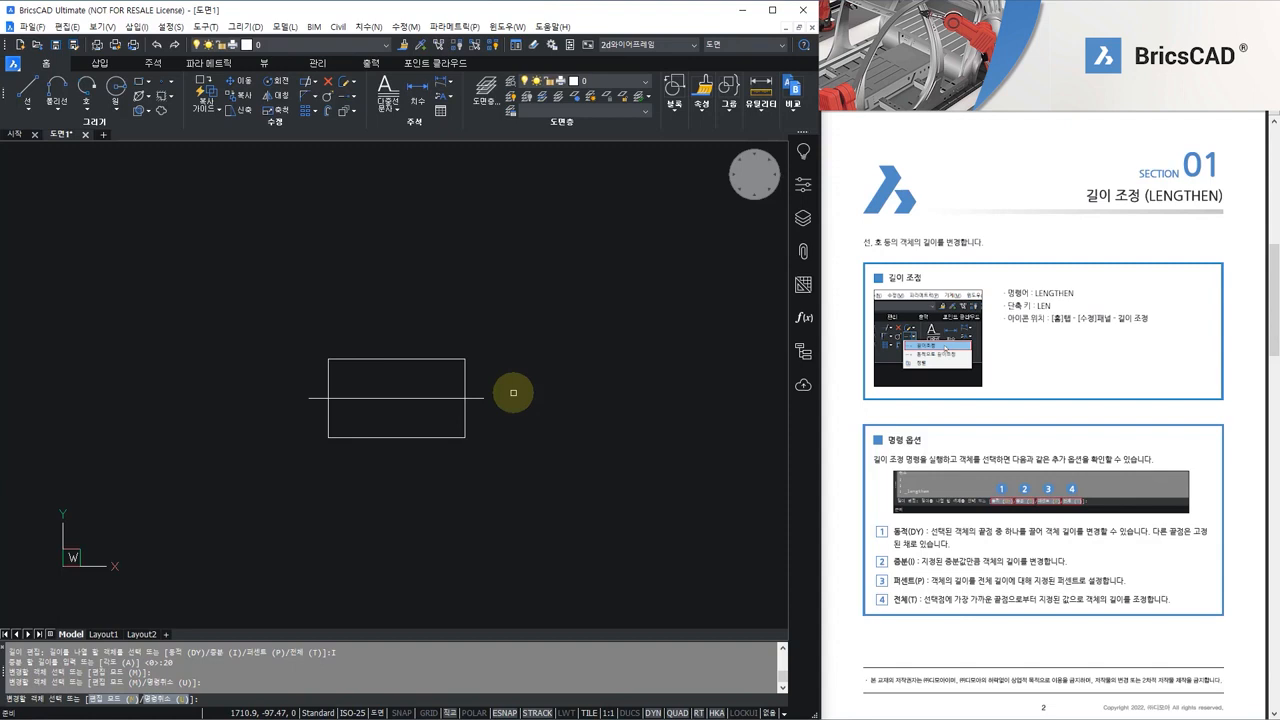
pyautogui.press('Escape')
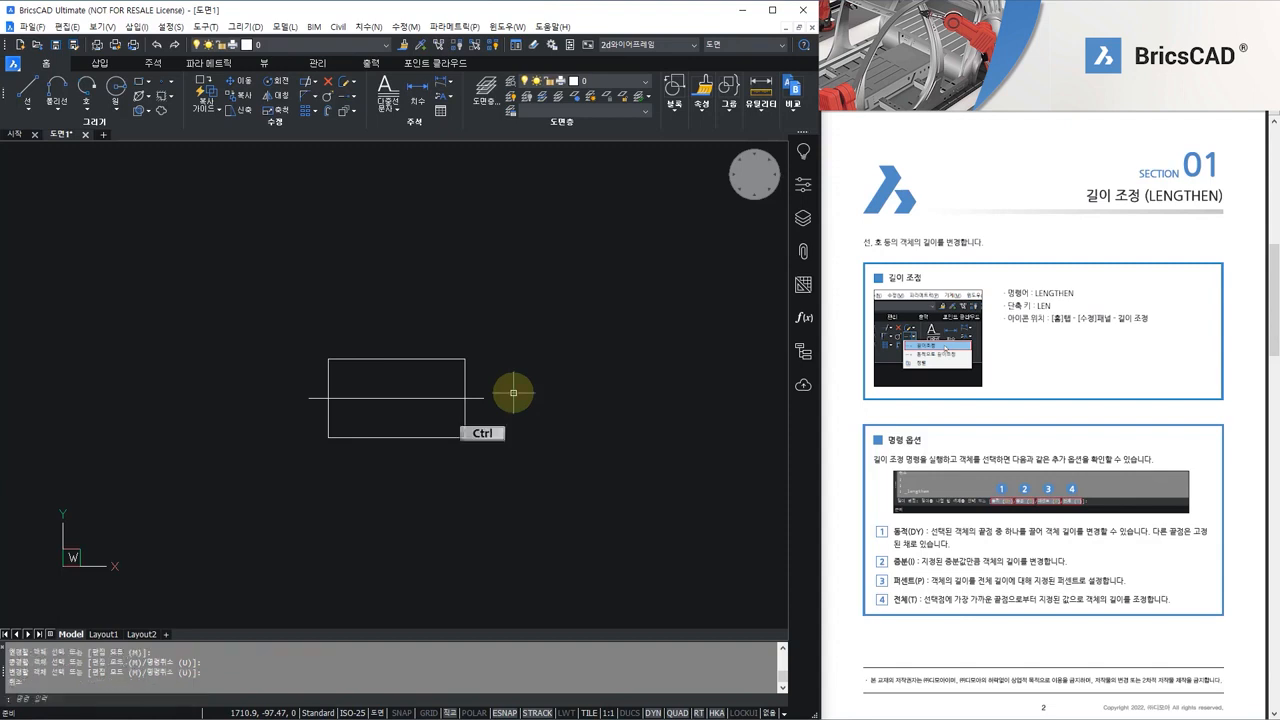
pyautogui.write('u')
pyautogui.press('Return')
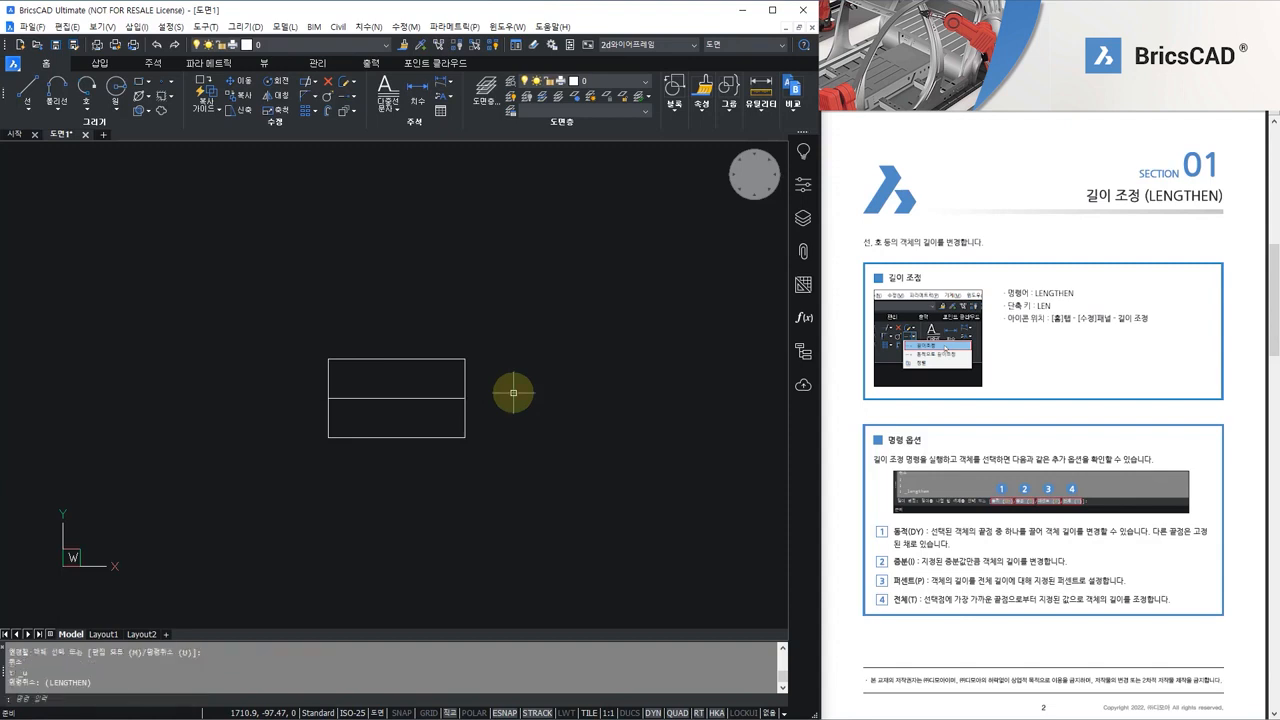
# Step: Try lengthening the middle line at its left end to 120 percent with Lengthen's Percent option, and undo it
pyautogui.write('LEN')
pyautogui.press('Return')
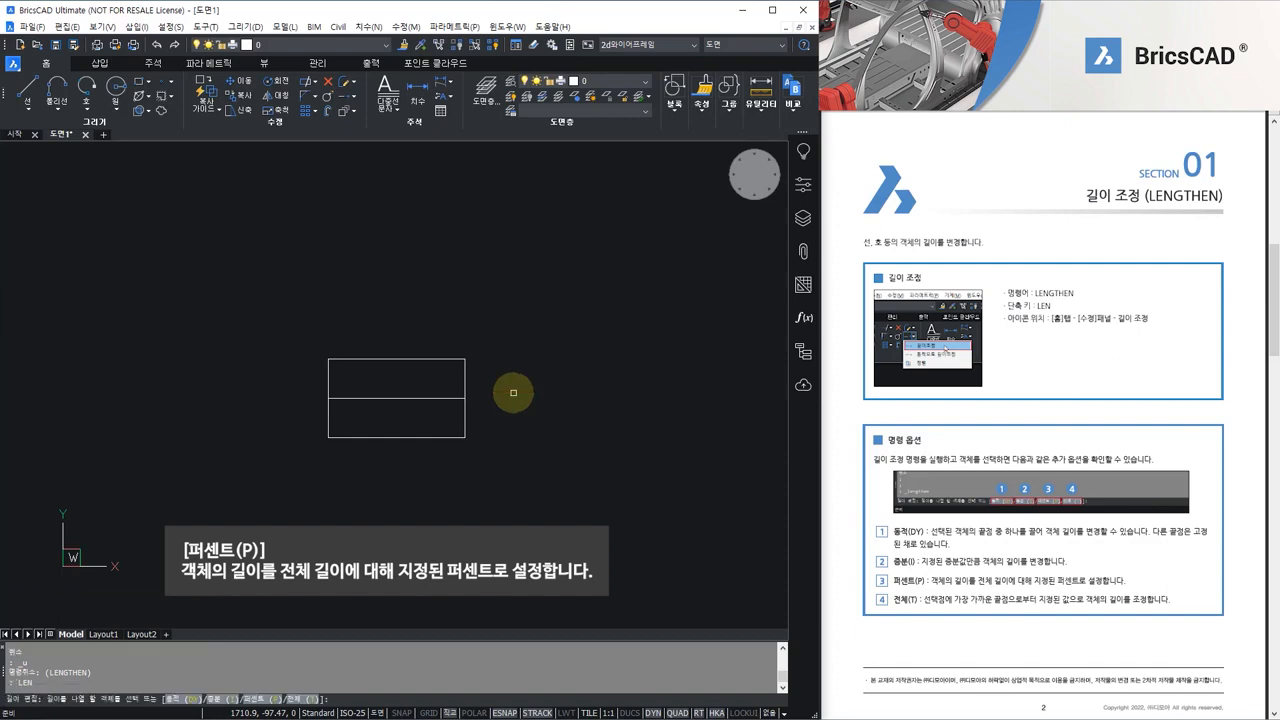
pyautogui.click(259, 699)
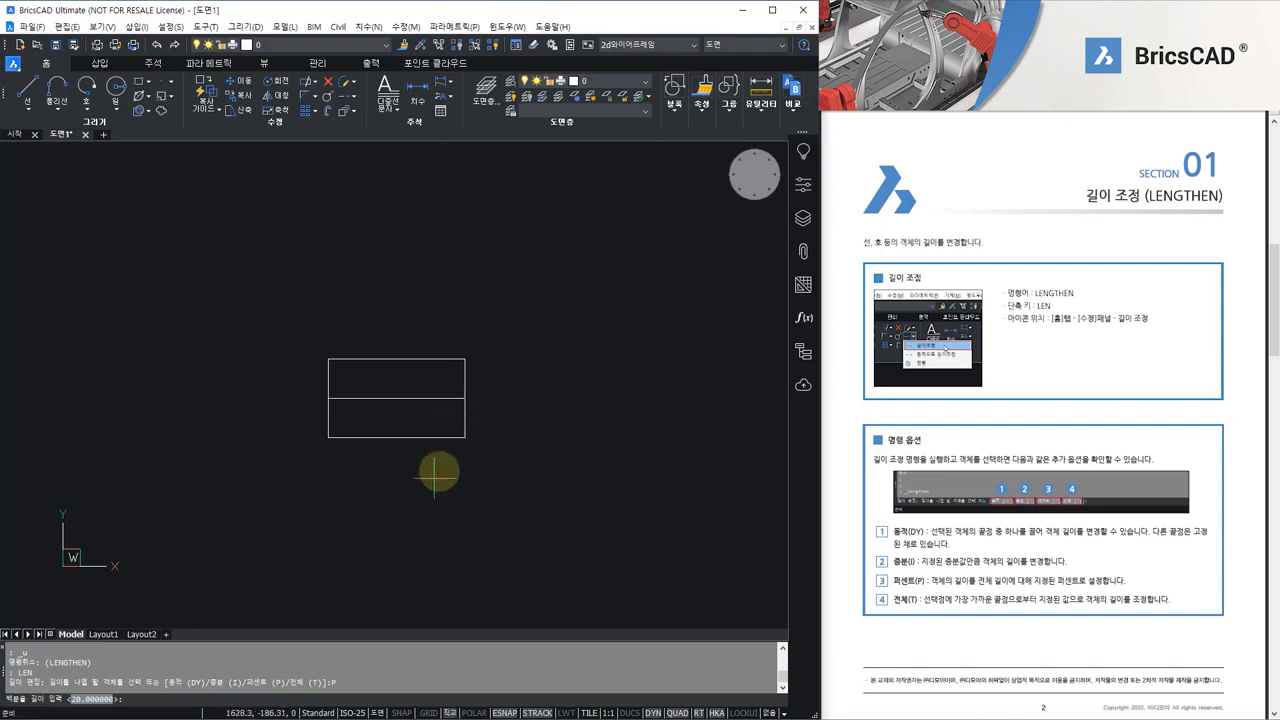
pyautogui.click(299, 701)
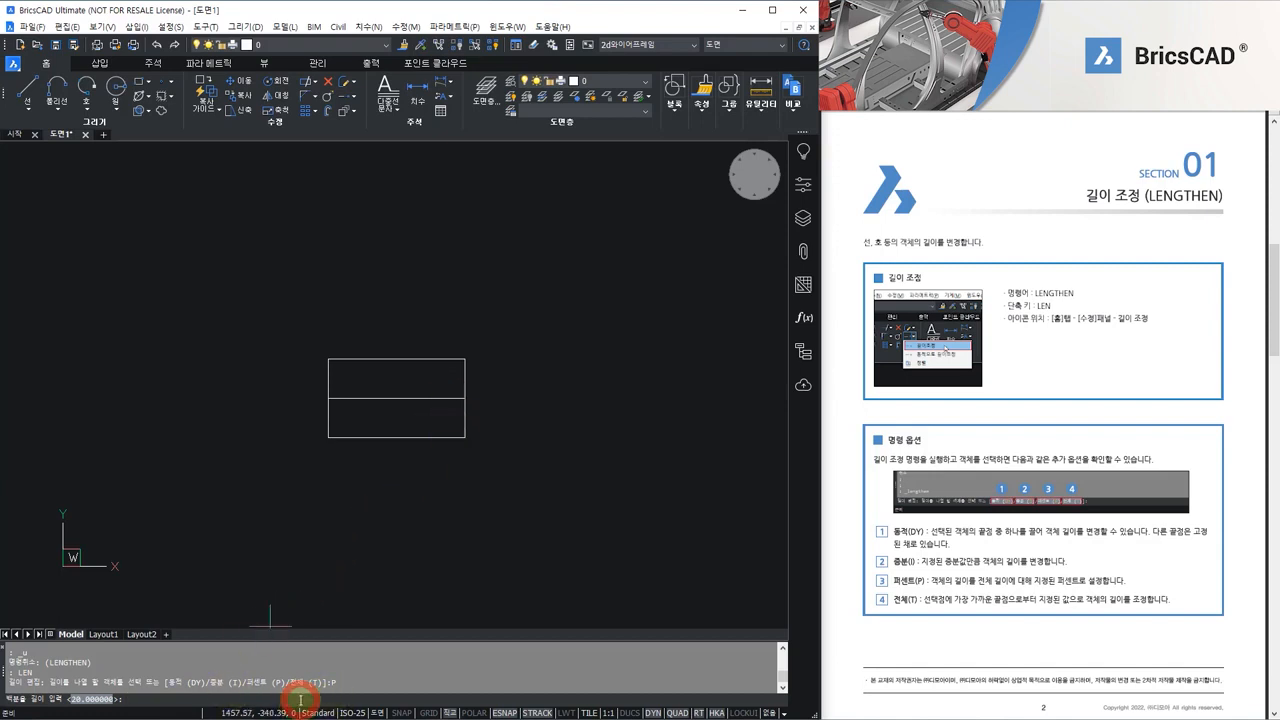
pyautogui.write('120')
pyautogui.press('Return')
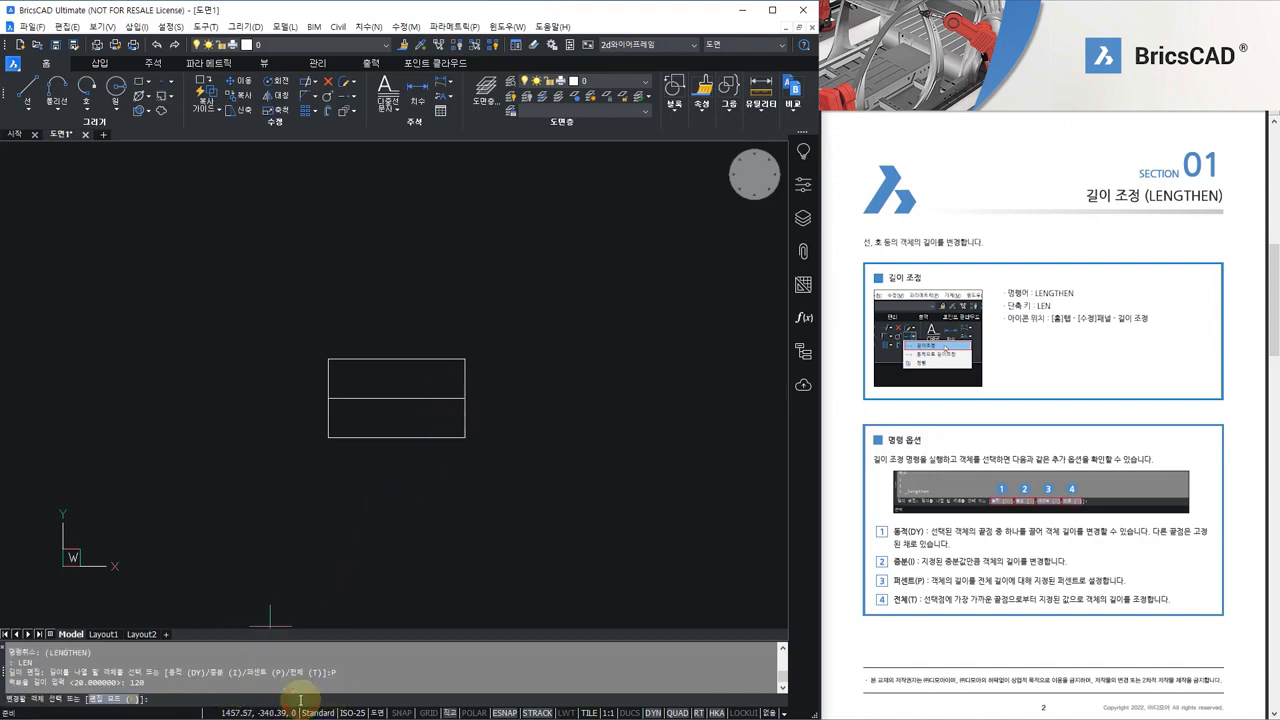
pyautogui.click(348, 398)
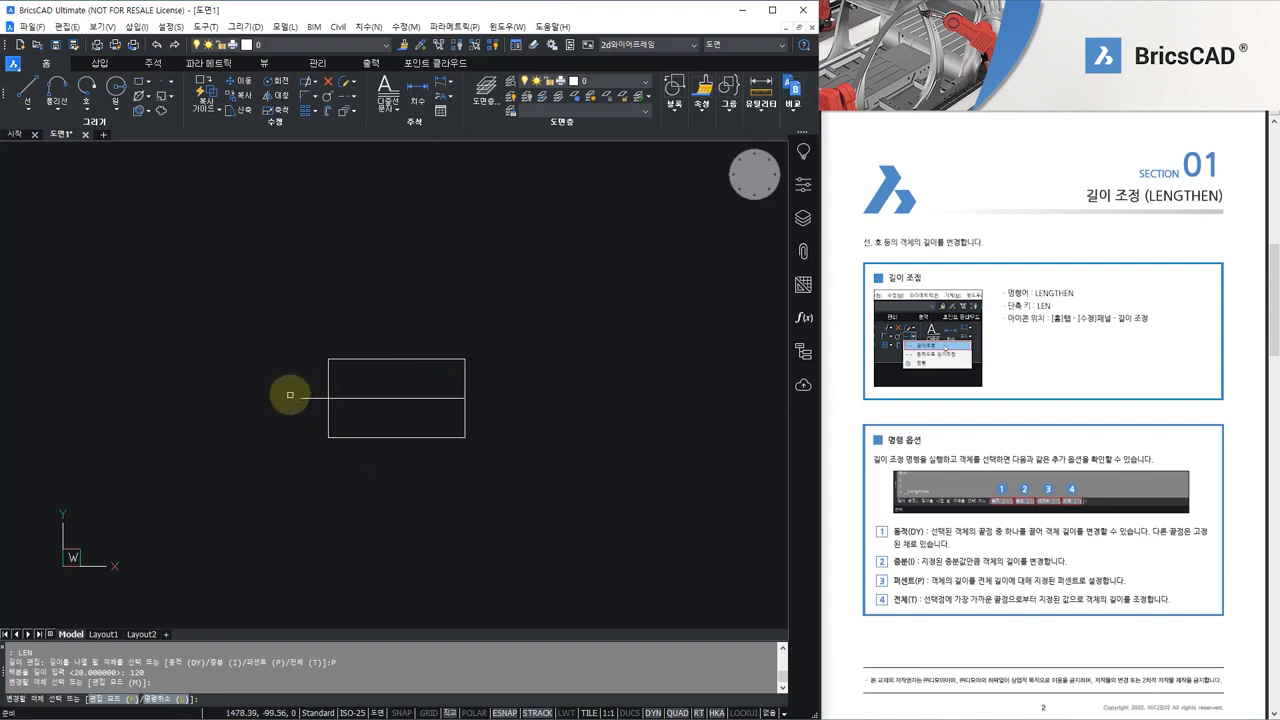
pyautogui.press('Escape')
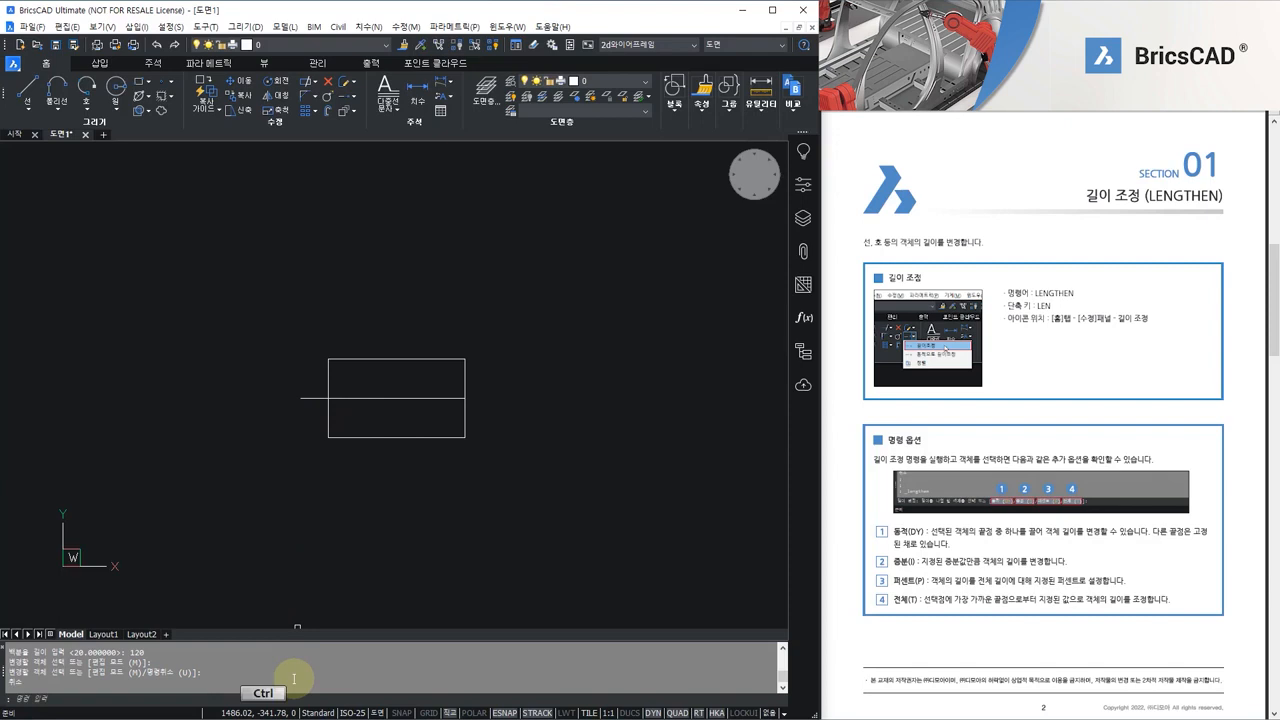
pyautogui.hotkey('ctrl', 'z')
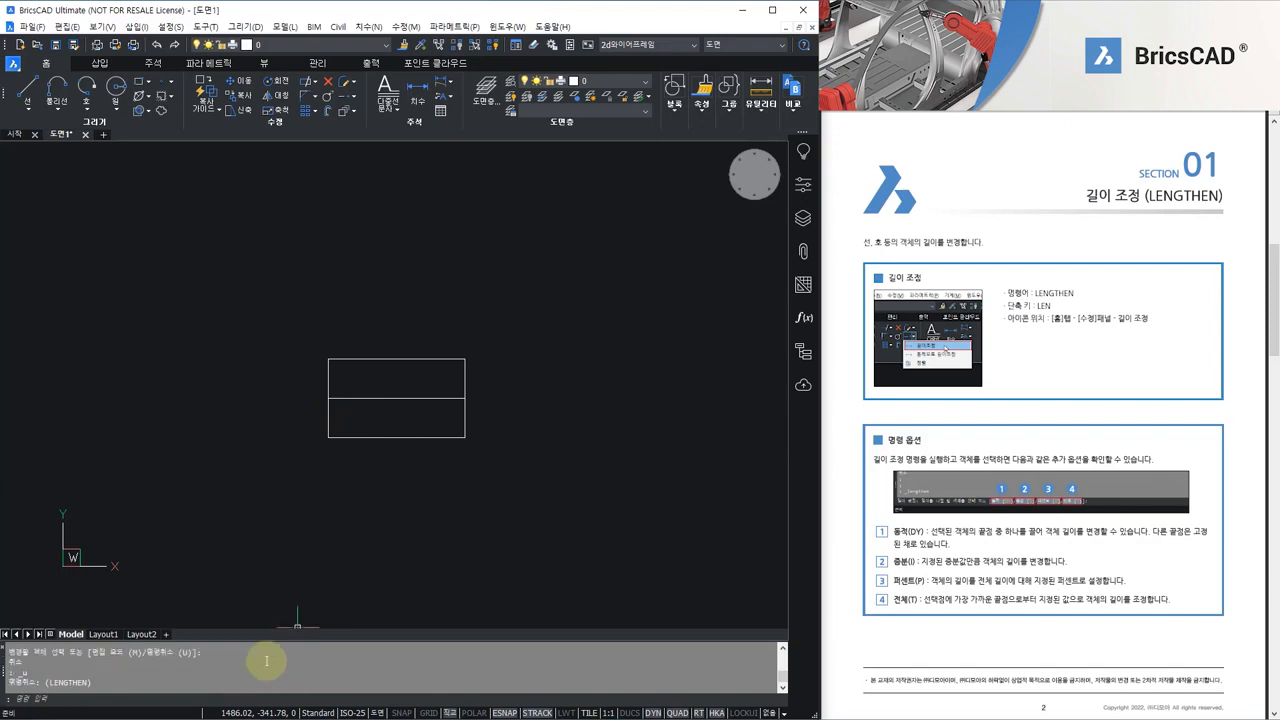
# Step: Try shortening the middle line at its left end to 80 percent with Lengthen's Percent option, and undo it
pyautogui.write('LEN')
pyautogui.press('Return')
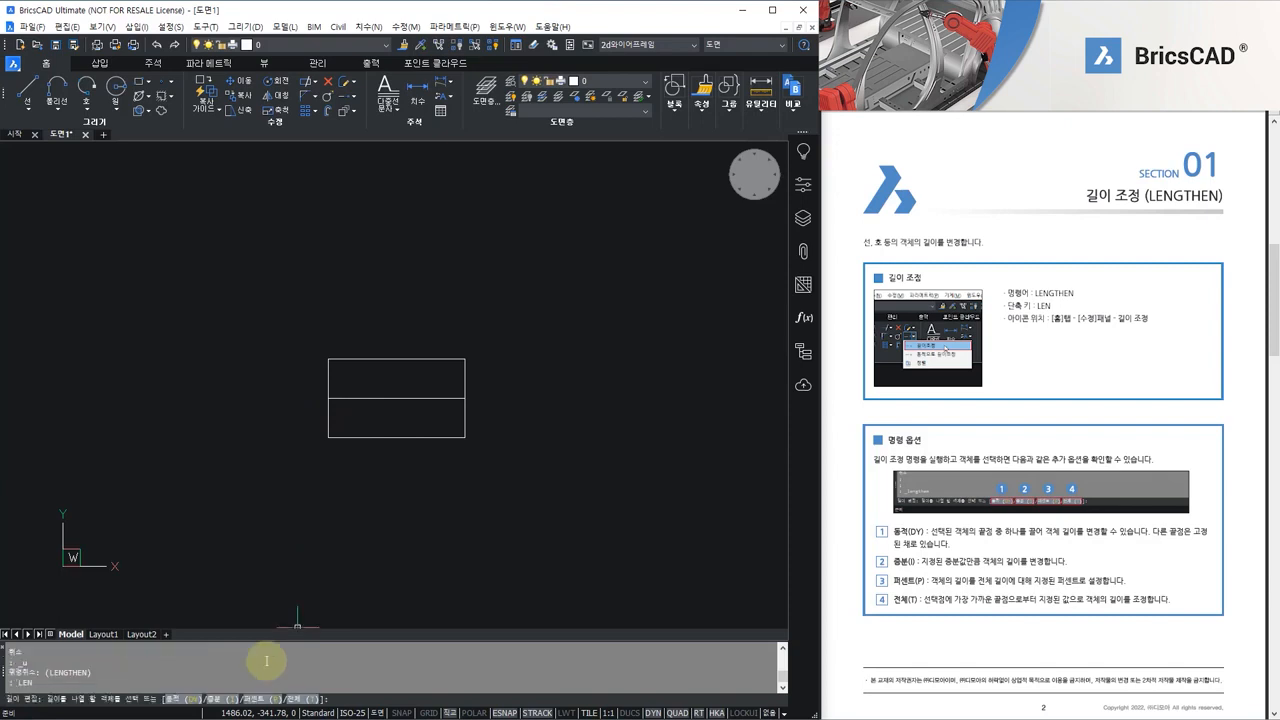
pyautogui.click(268, 700)
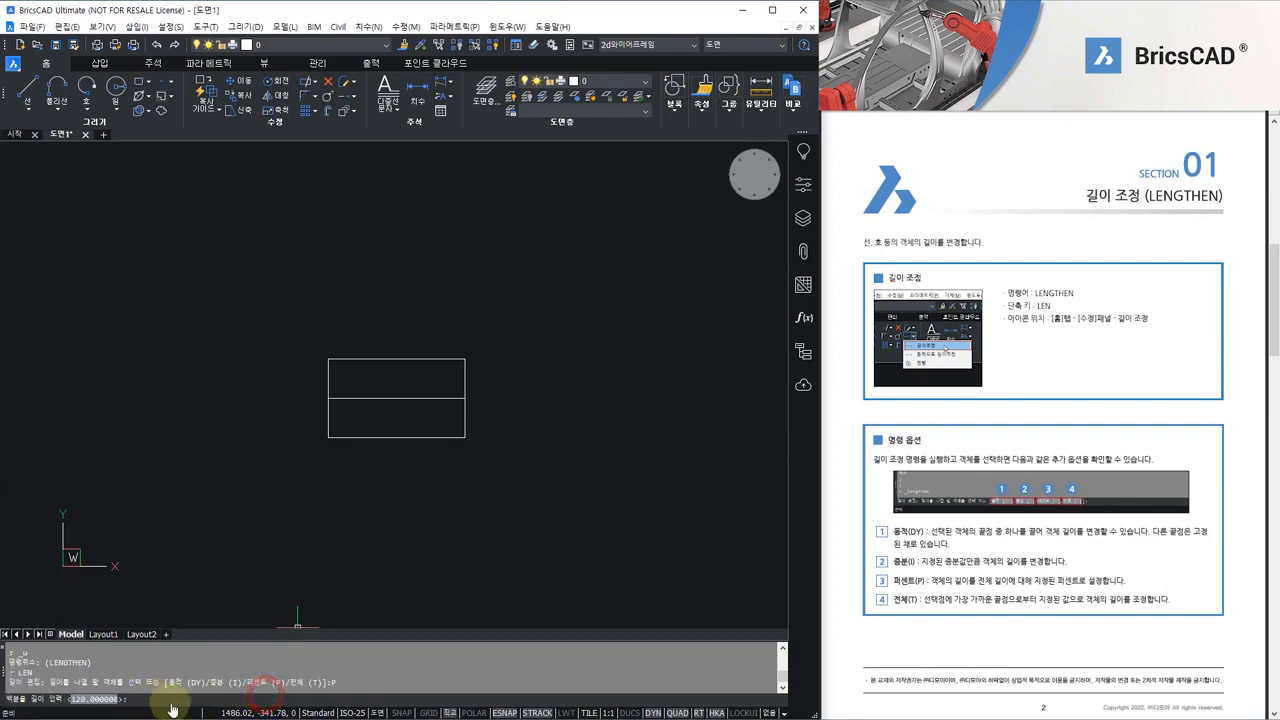
pyautogui.write('80')
pyautogui.press('Return')
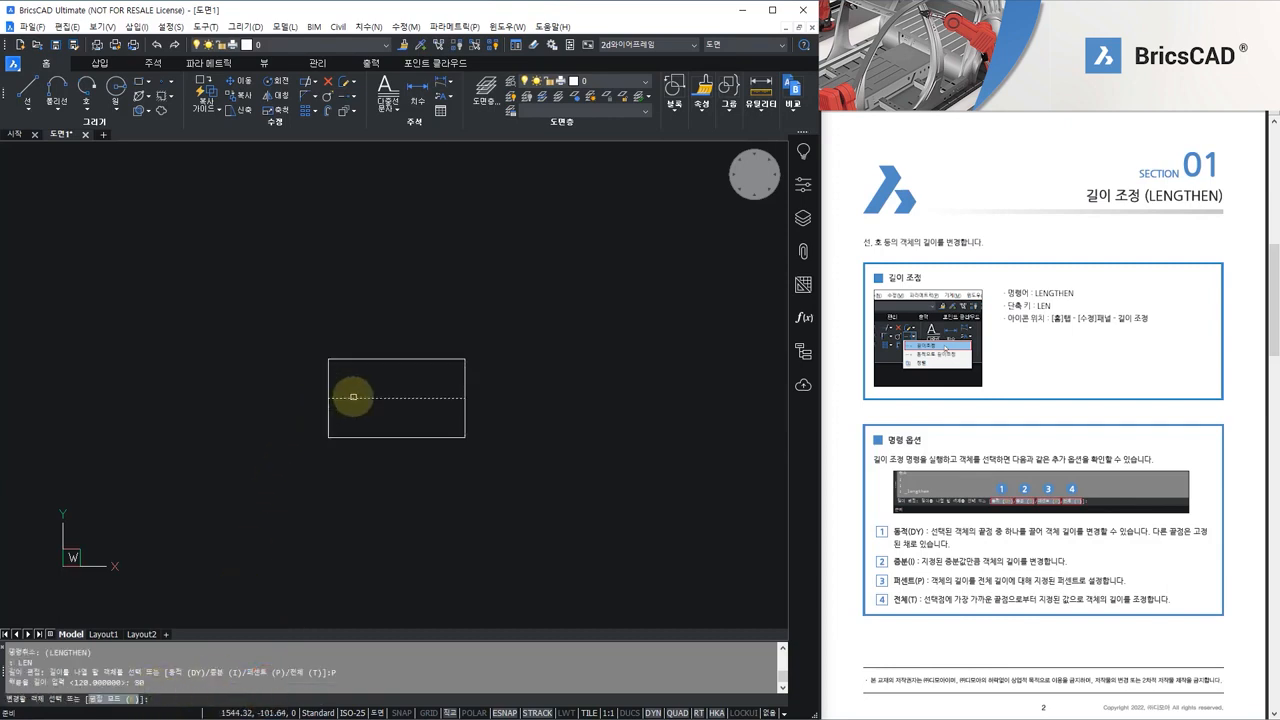
pyautogui.click(355, 398)
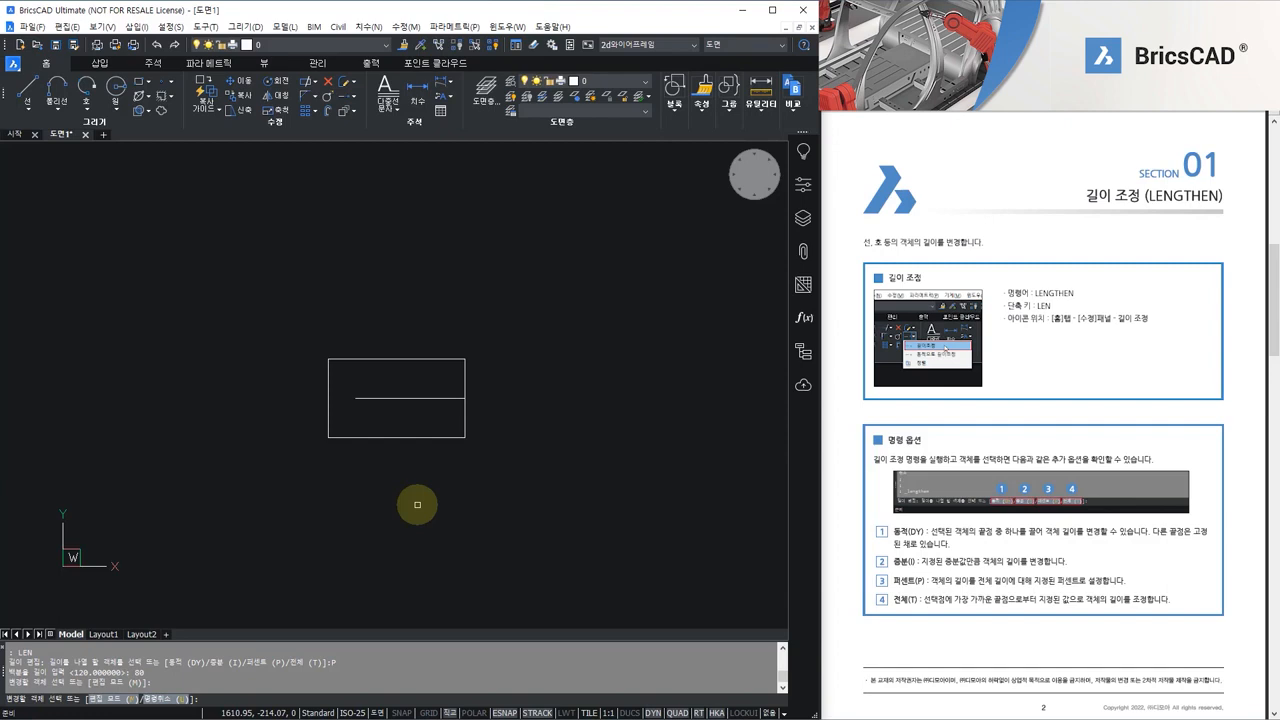
pyautogui.press('Escape')
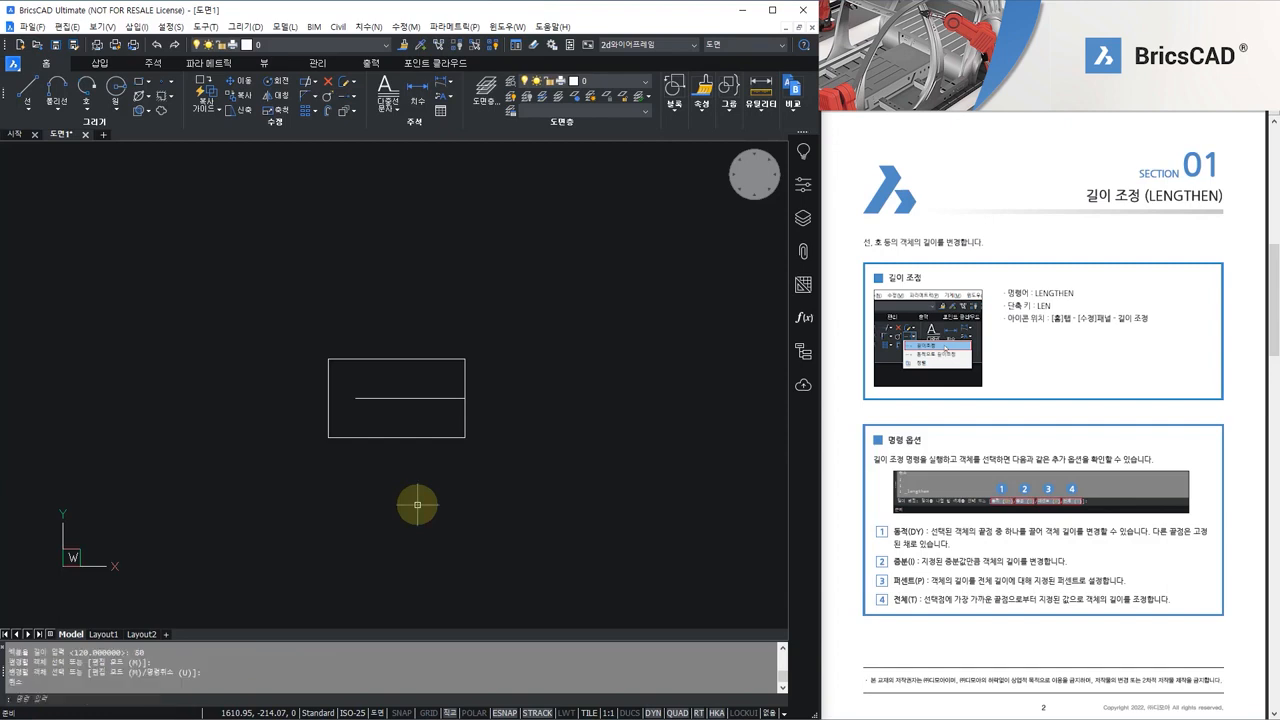
pyautogui.hotkey('ctrl', 'z')
# Step: Set the middle line's total length to 200 with Lengthen's Total option, extending it at the left end
pyautogui.write('LEN')
pyautogui.press('Return')
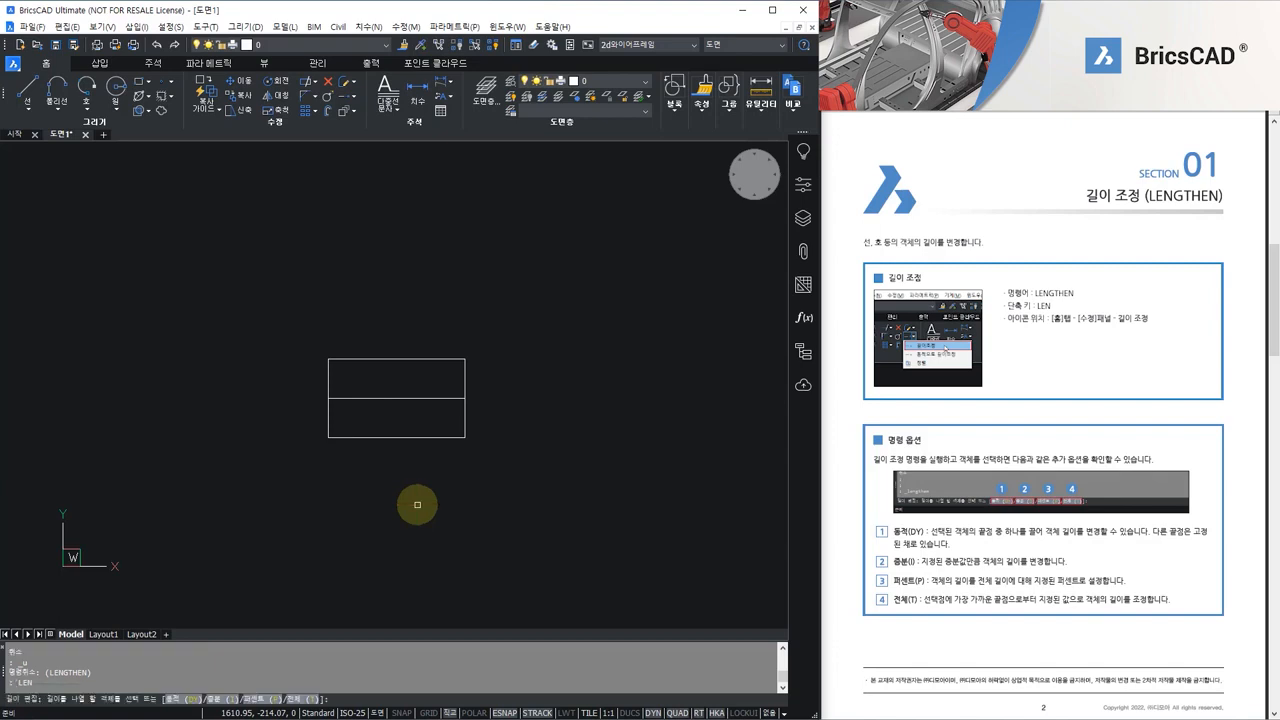
pyautogui.click(309, 700)
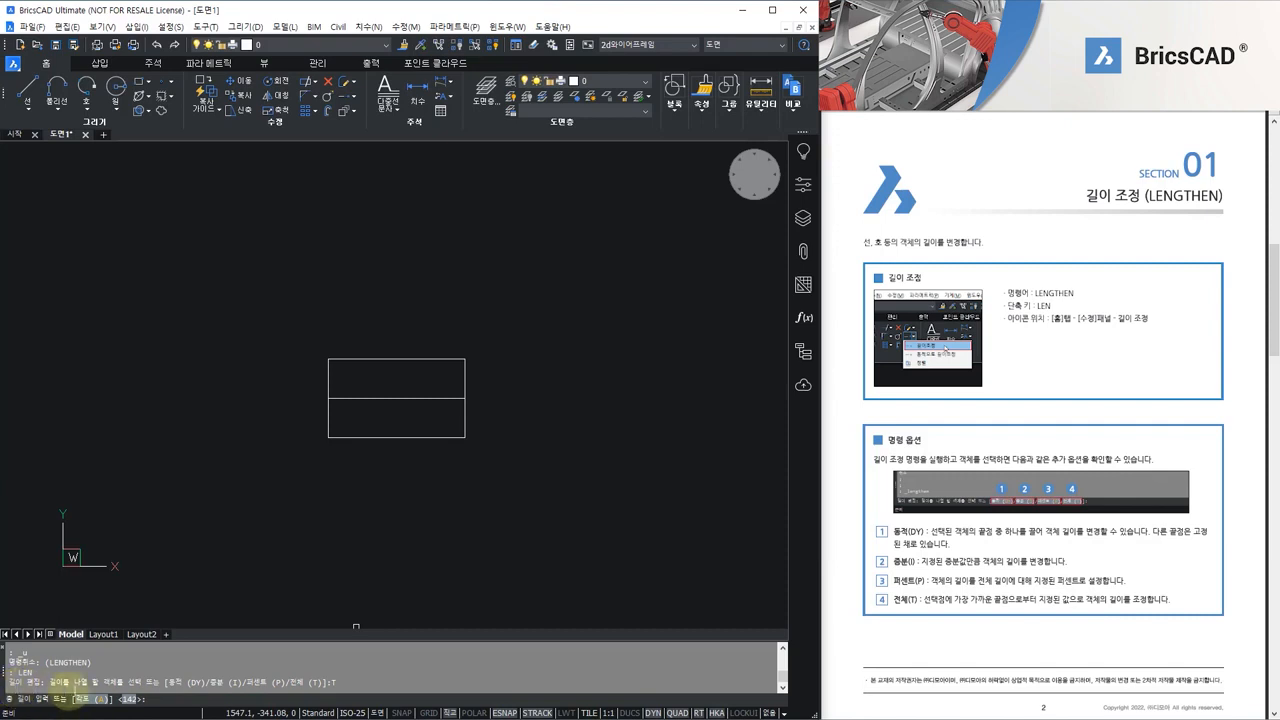
pyautogui.click(149, 698)
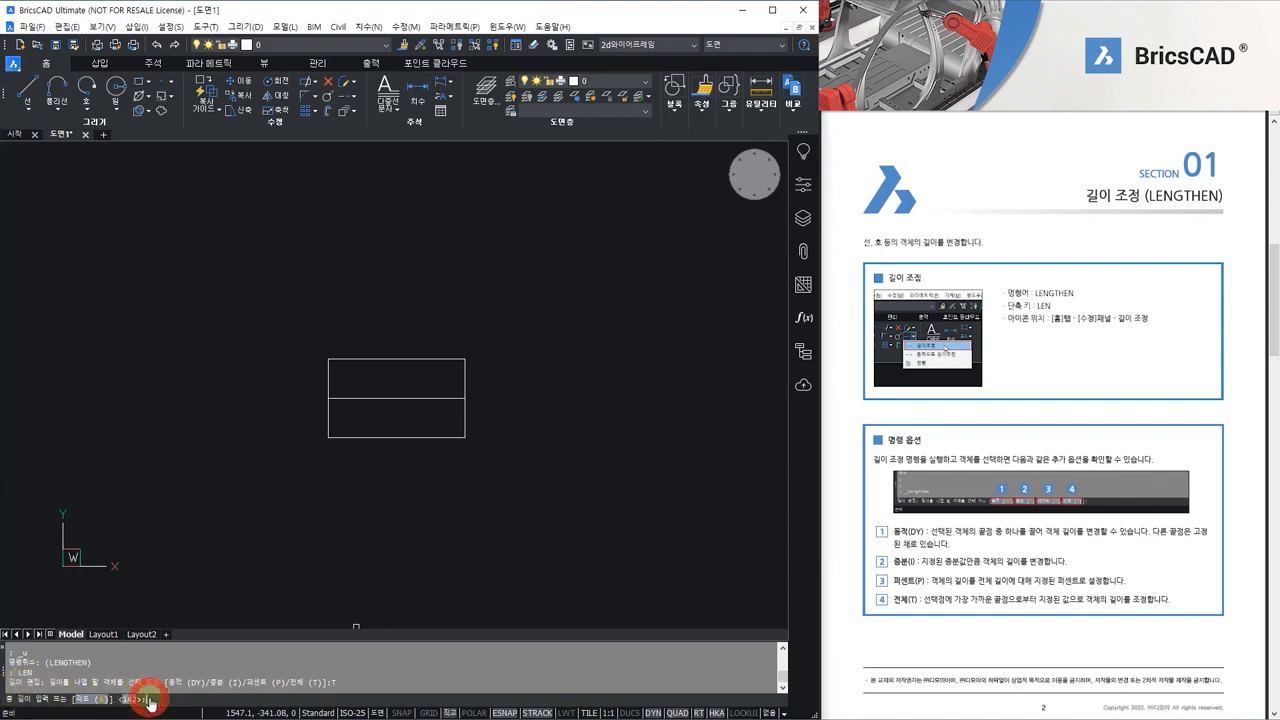
pyautogui.write('2')
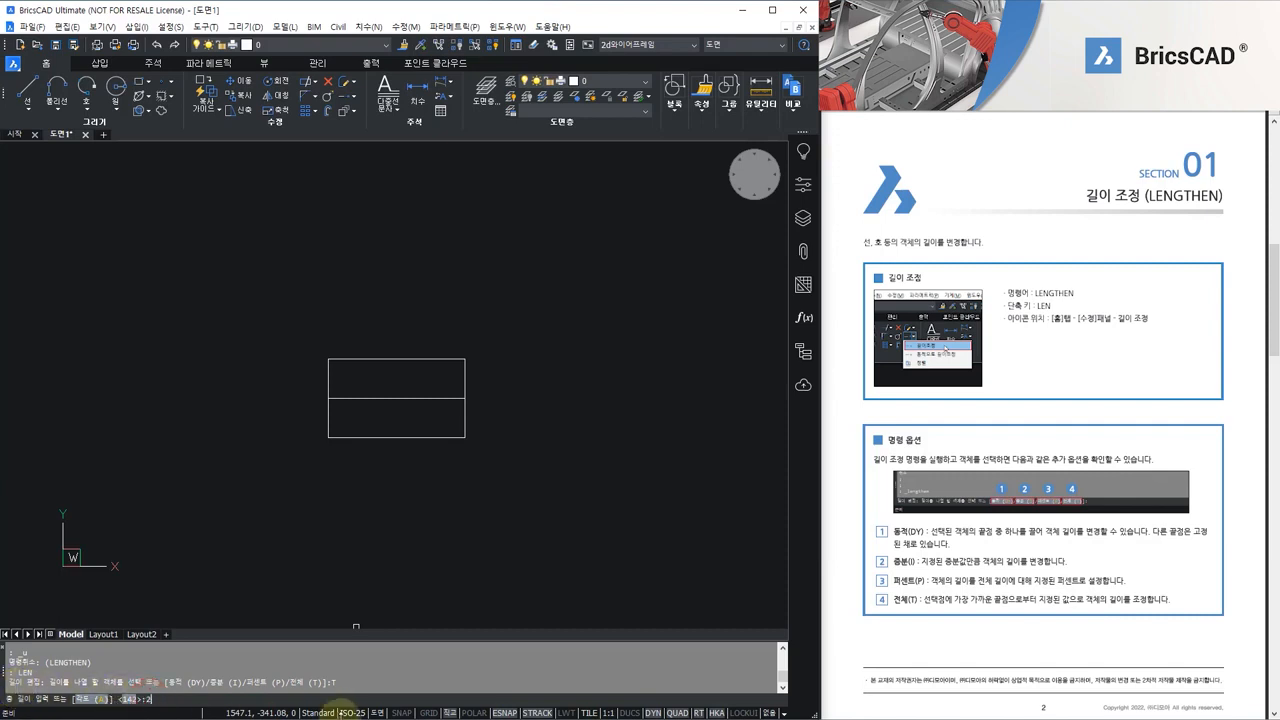
pyautogui.write('00')
pyautogui.press('Return')
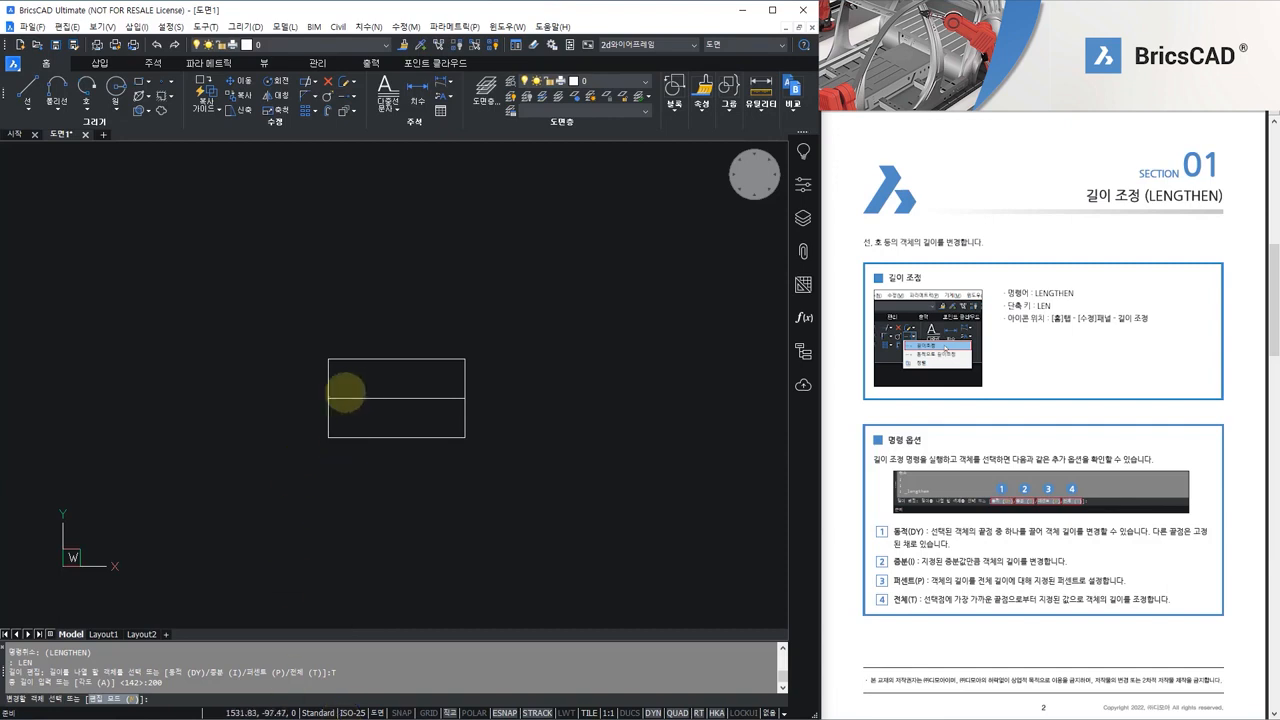
pyautogui.click(361, 398)
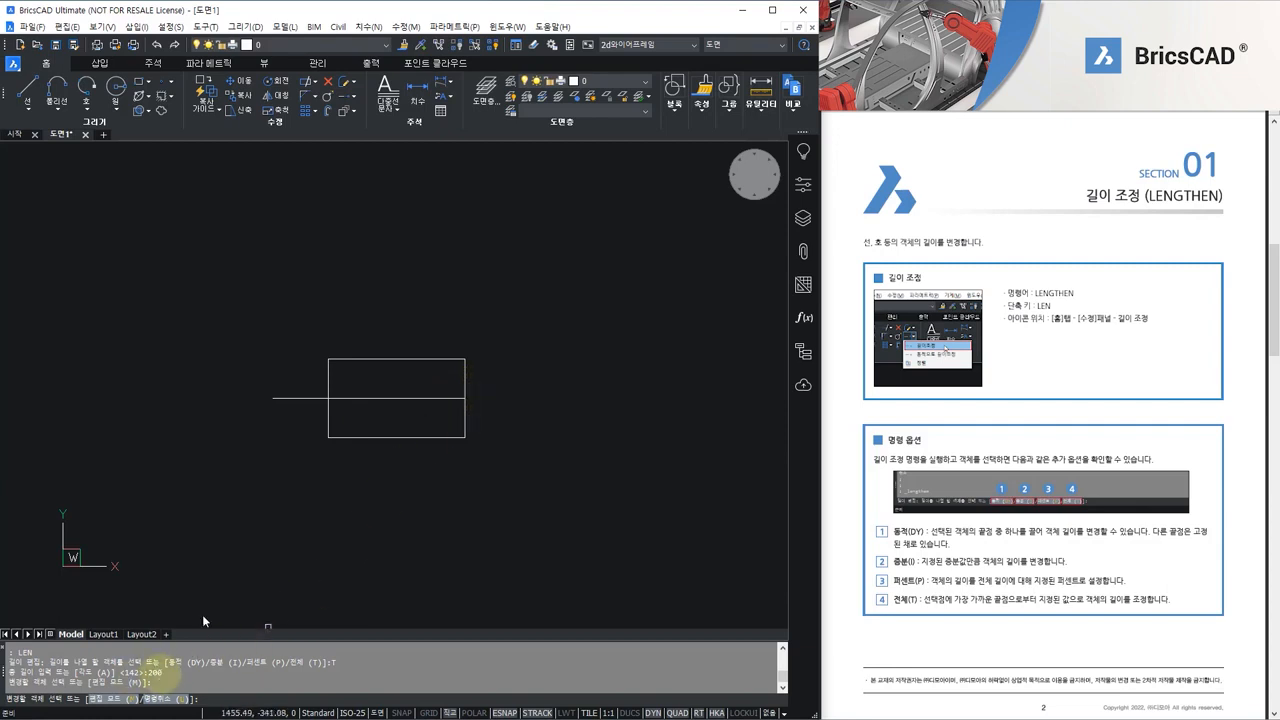
# Step: Add a linear dimension across the full length of the lengthened middle line, placing it below the rectangle
pyautogui.click(450, 82)
pyautogui.click(453, 96)
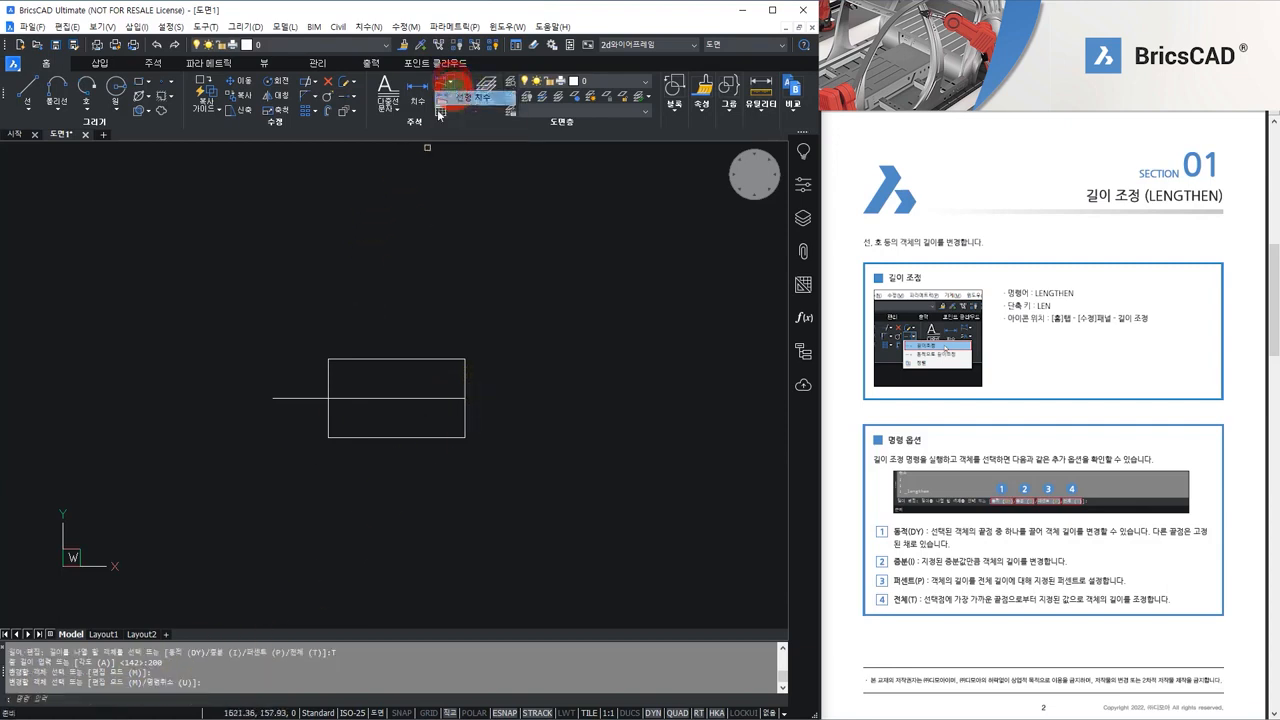
pyautogui.click(273, 398)
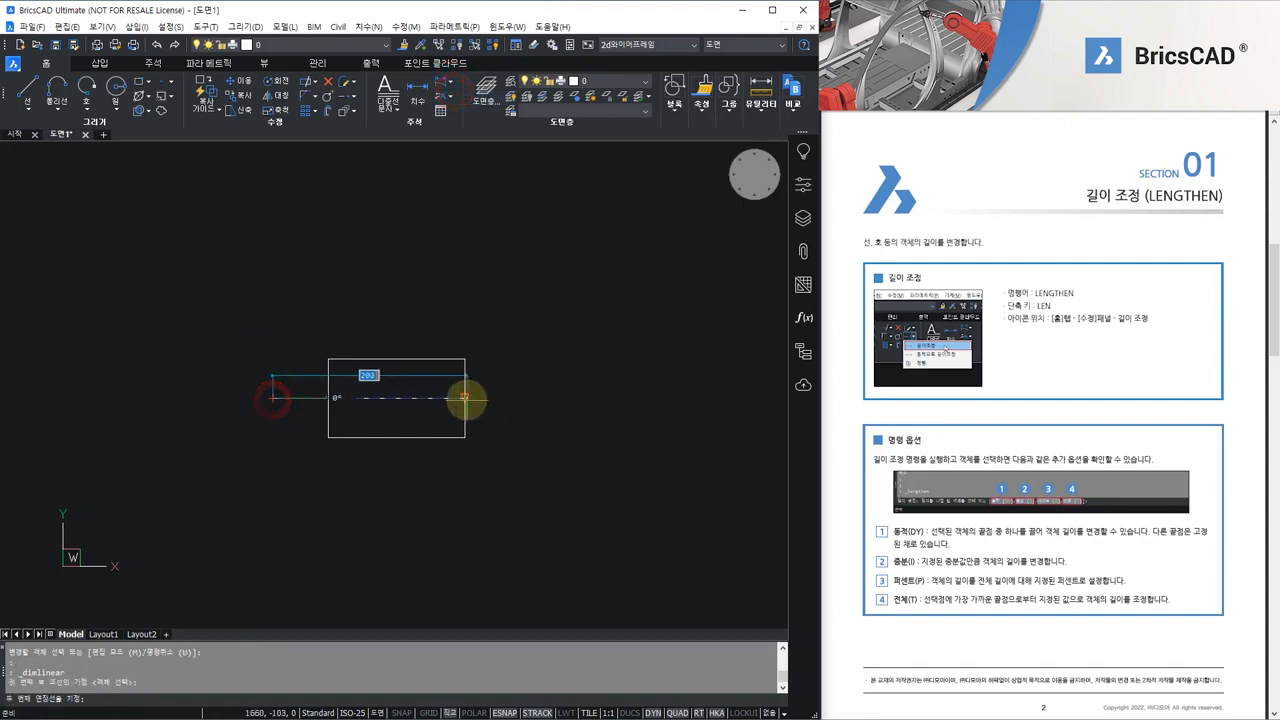
pyautogui.click(465, 398)
pyautogui.click(465, 465)
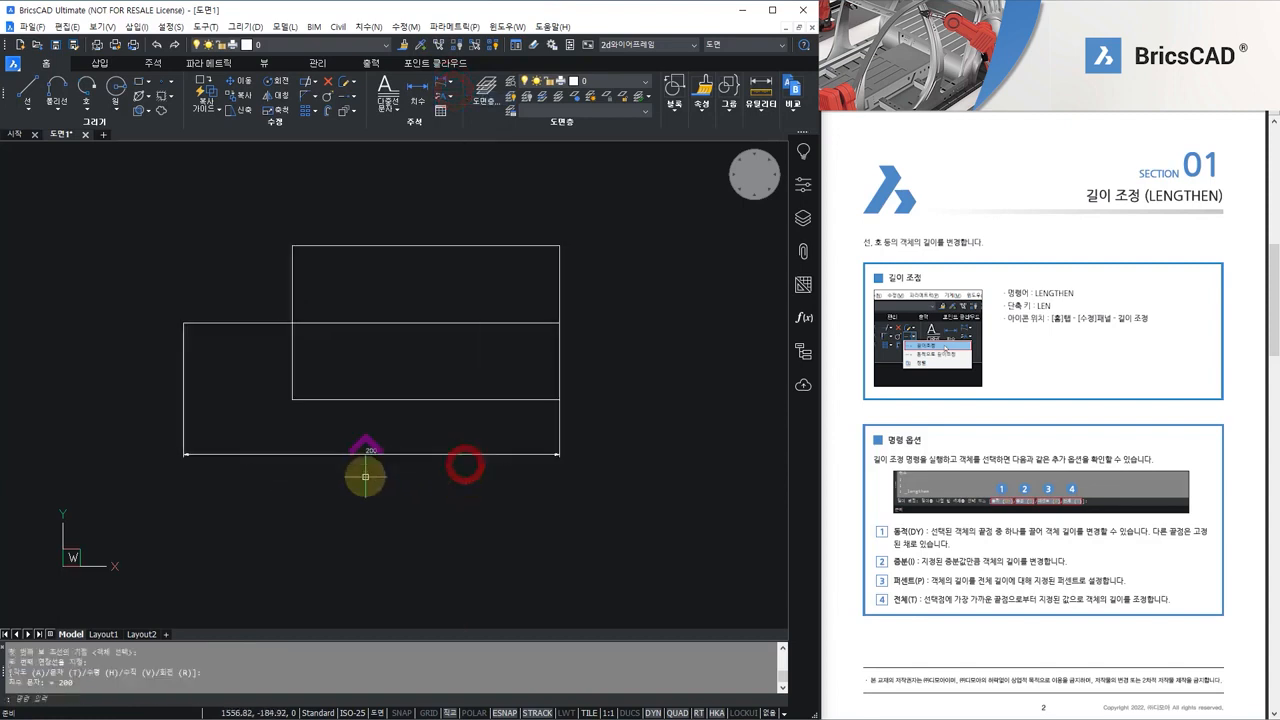
pyautogui.scroll(2, 365, 477)
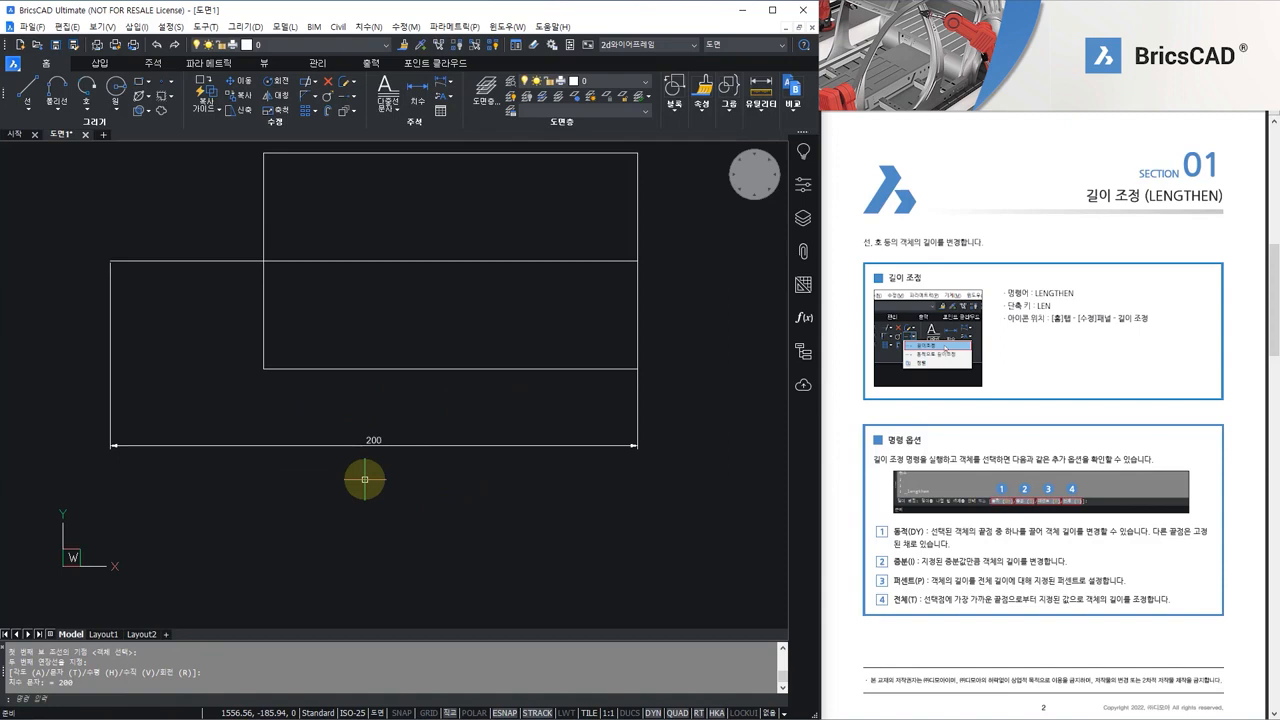
pyautogui.scroll(-6, 989, 595)
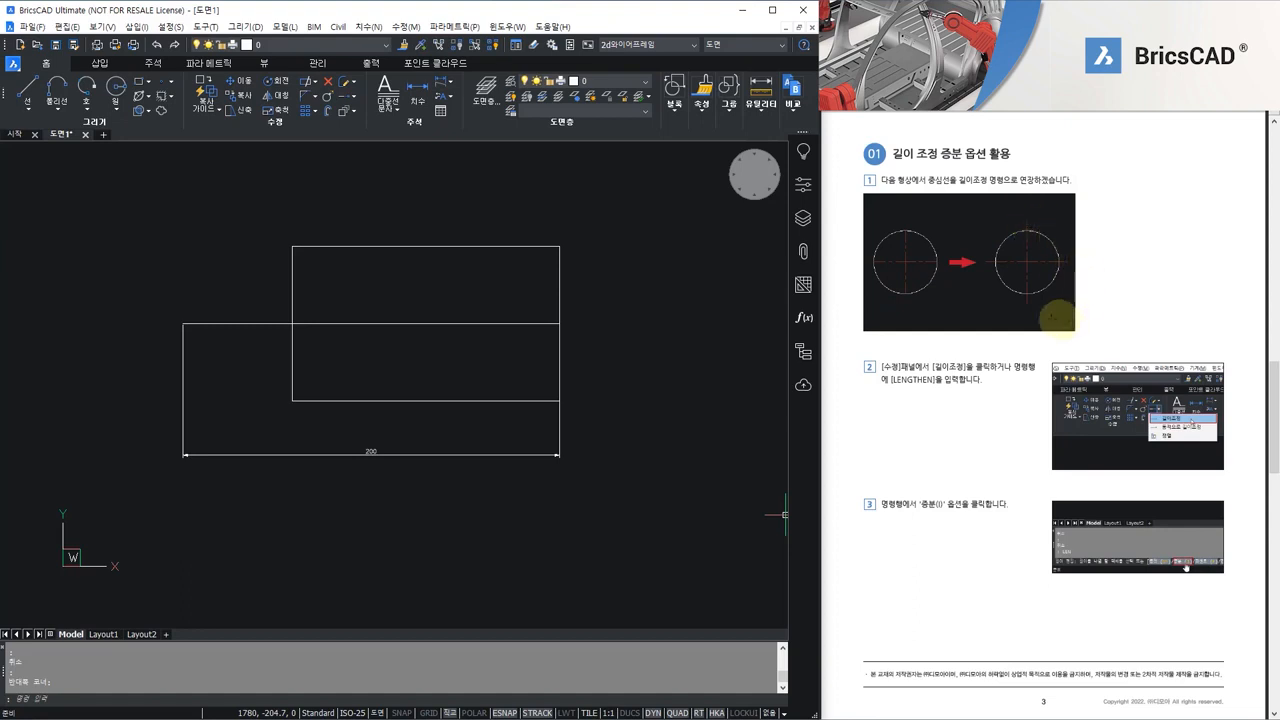
# Step: Erase the rectangle, the middle line and the dimension from the drawing
pyautogui.moveTo(486, 408); pyautogui.dragTo(470, 404, button='middle')
pyautogui.click(573, 497)
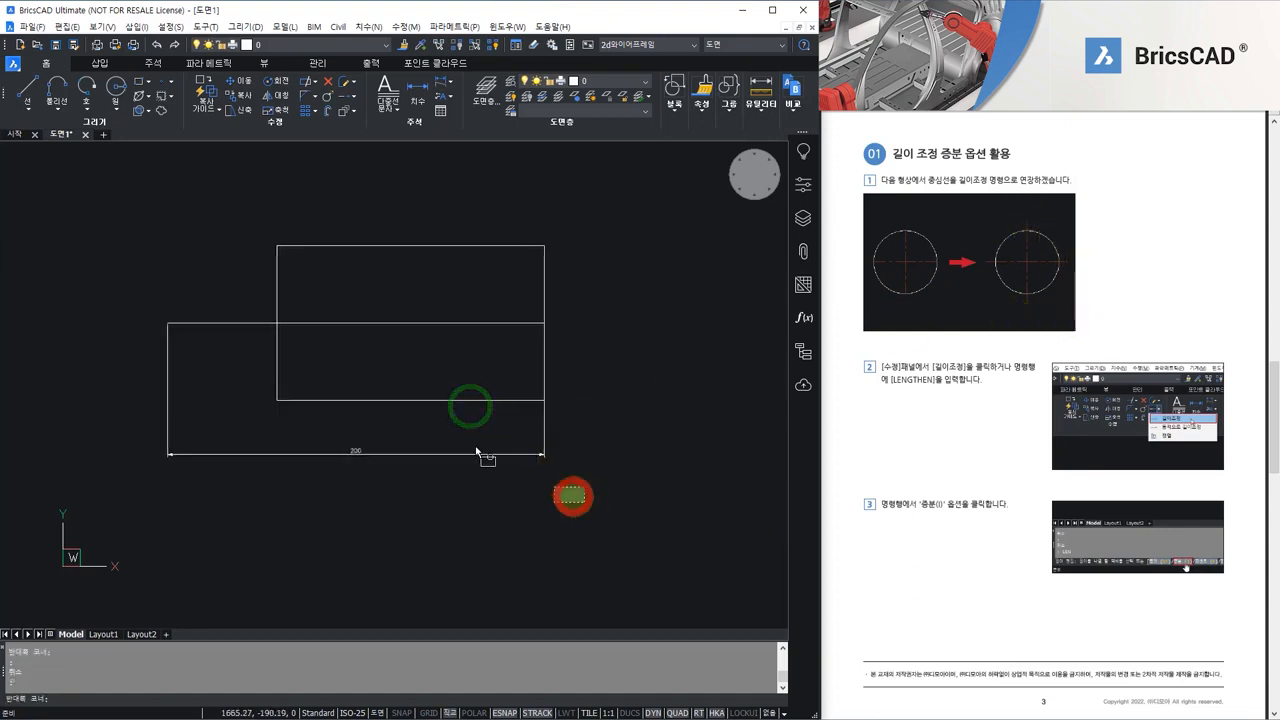
pyautogui.click(85, 185)
pyautogui.press('Delete')
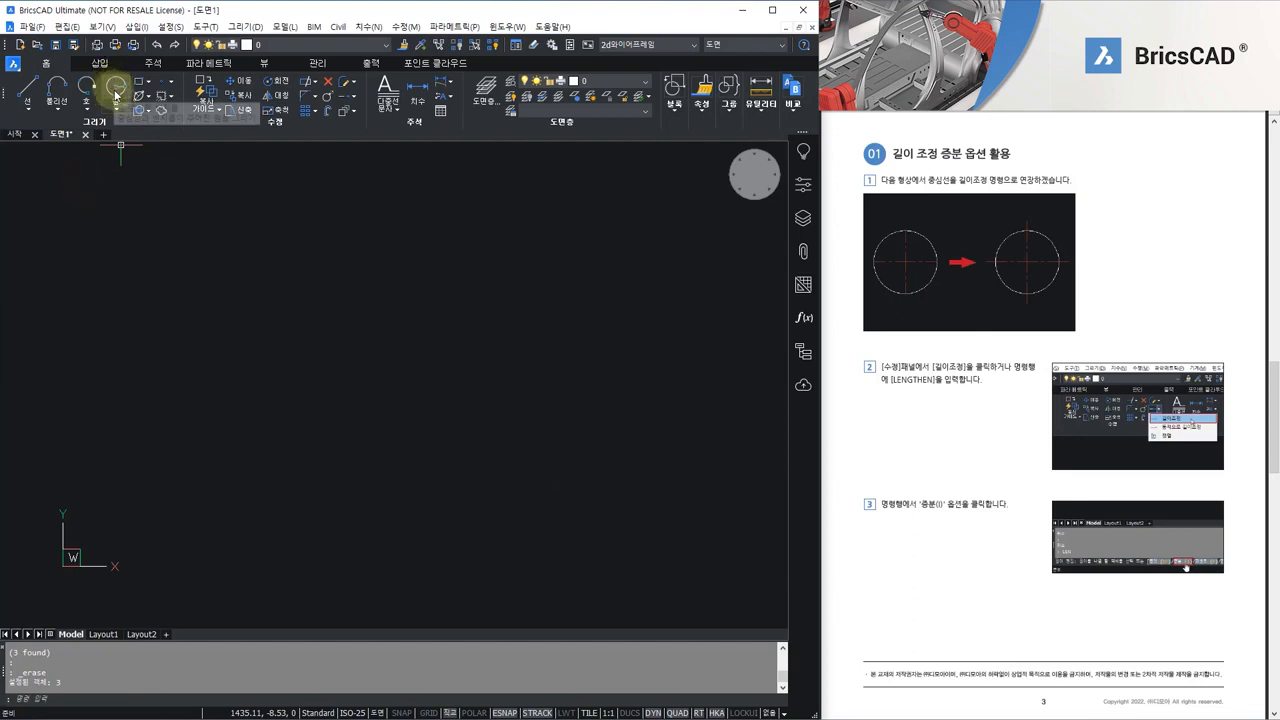
# Step: Draw a circle with a radius of about 27 in the middle of the empty drawing area
pyautogui.click(117, 87)
pyautogui.click(350, 341)
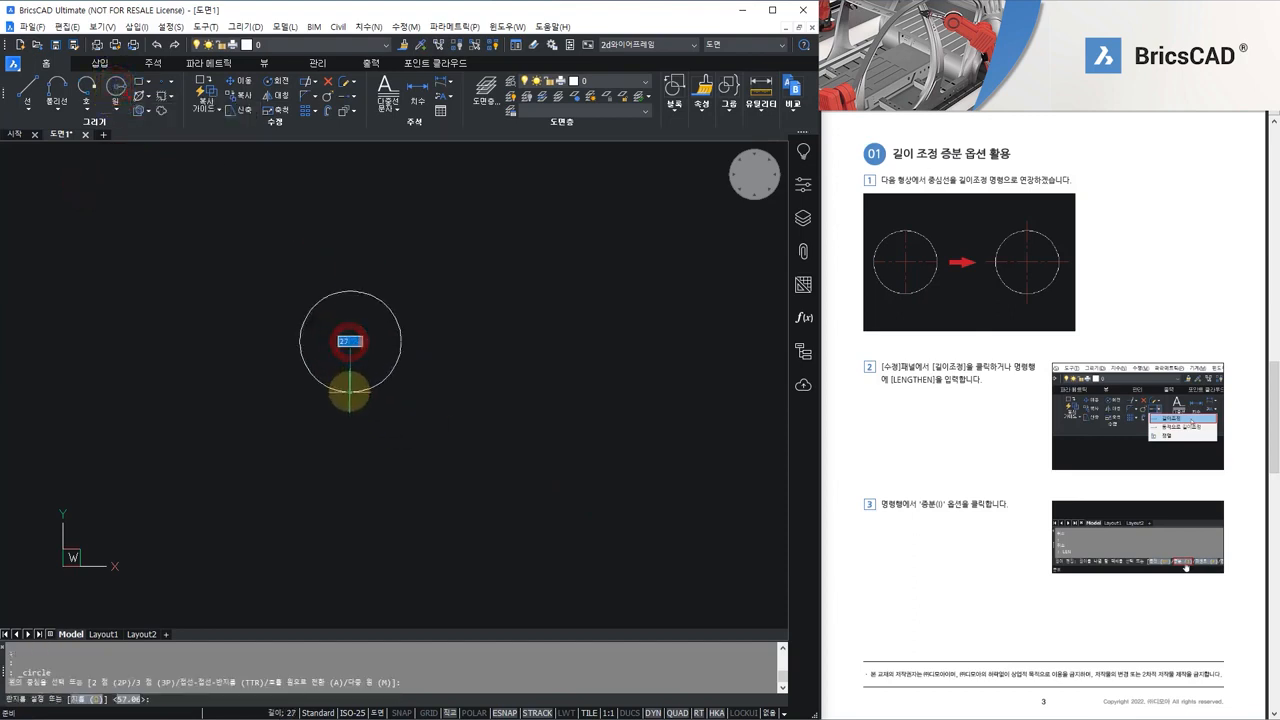
pyautogui.click(350, 392)
# Step: Draw a horizontal and a vertical line through the circle's centre, each joining two opposite quadrant points
pyautogui.click(22, 90)
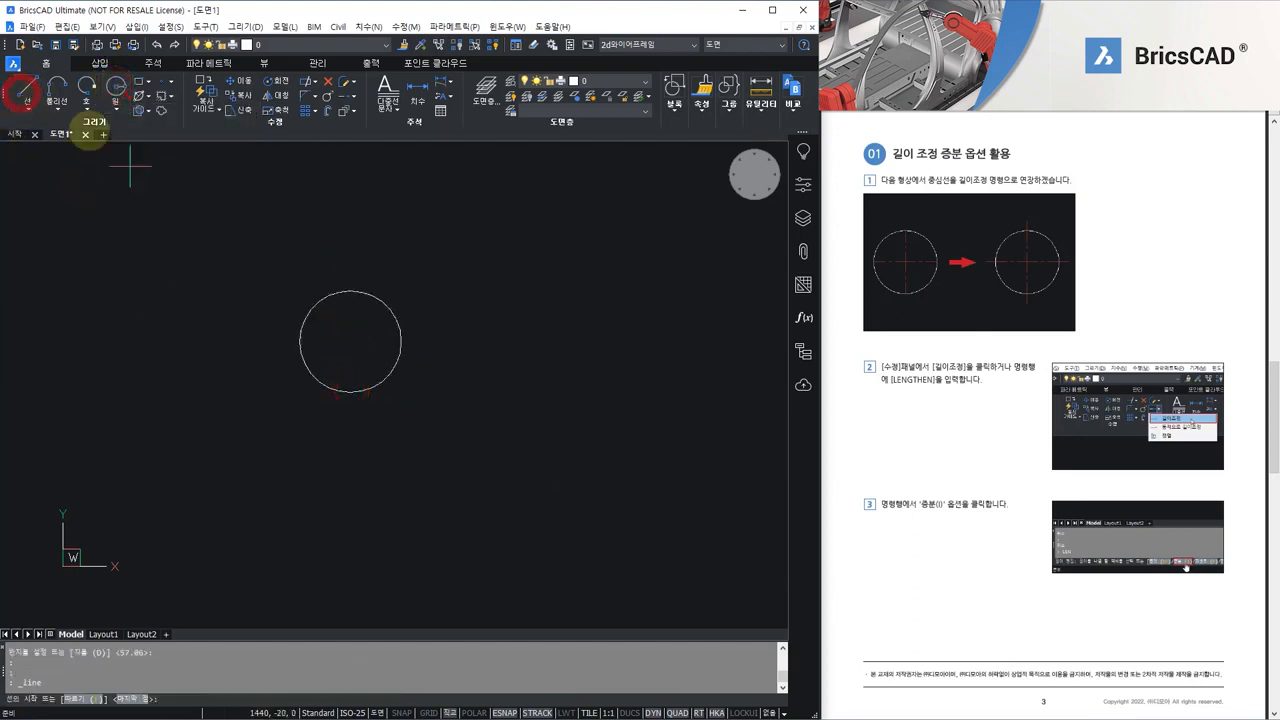
pyautogui.click(300, 342)
pyautogui.click(400, 341)
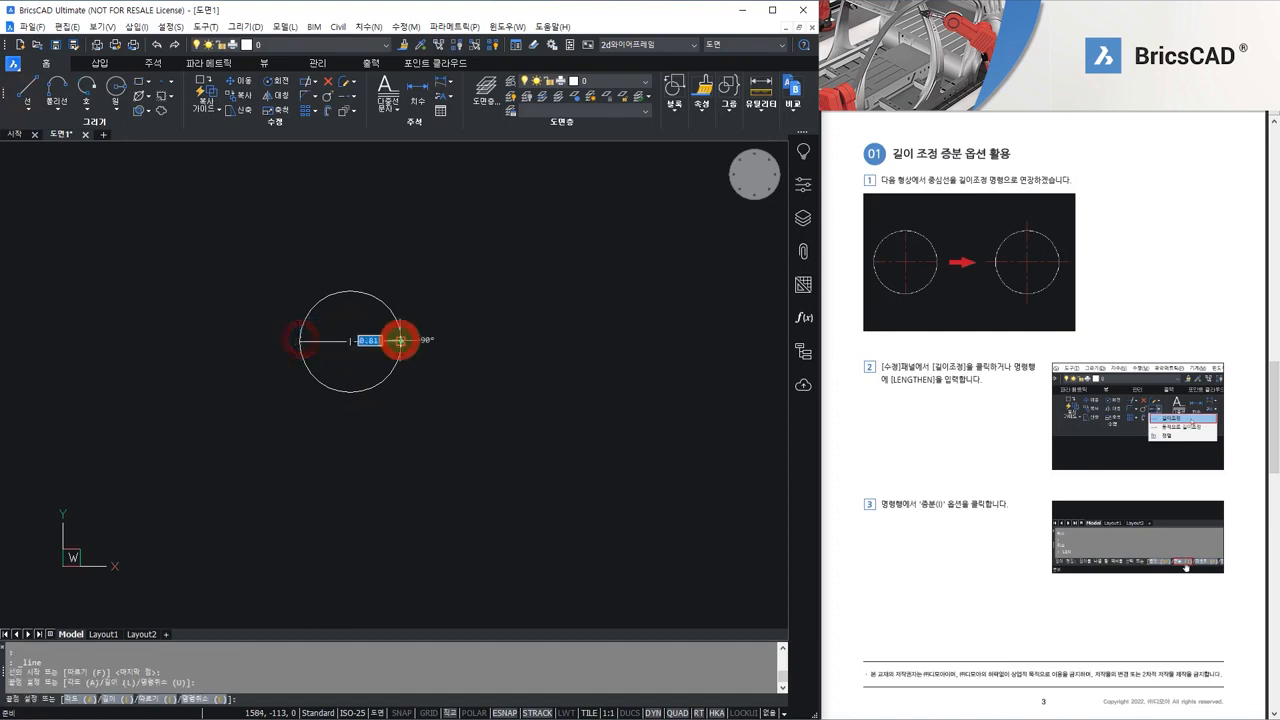
pyautogui.press('Return')
pyautogui.press('Return')
pyautogui.click(350, 291)
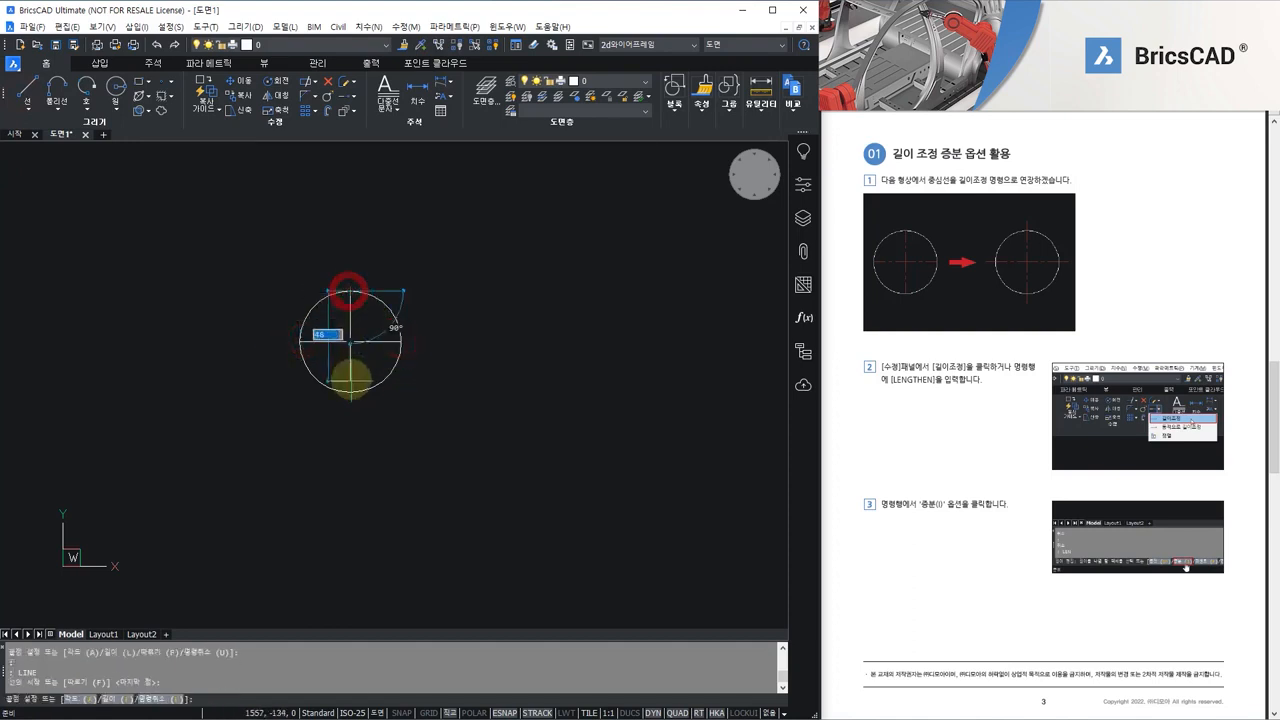
pyautogui.click(350, 392)
pyautogui.press('Escape')
# Step: Move the two crossing lines inside the circle to the 4중심선 layer
pyautogui.click(351, 353)
pyautogui.click(329, 321)
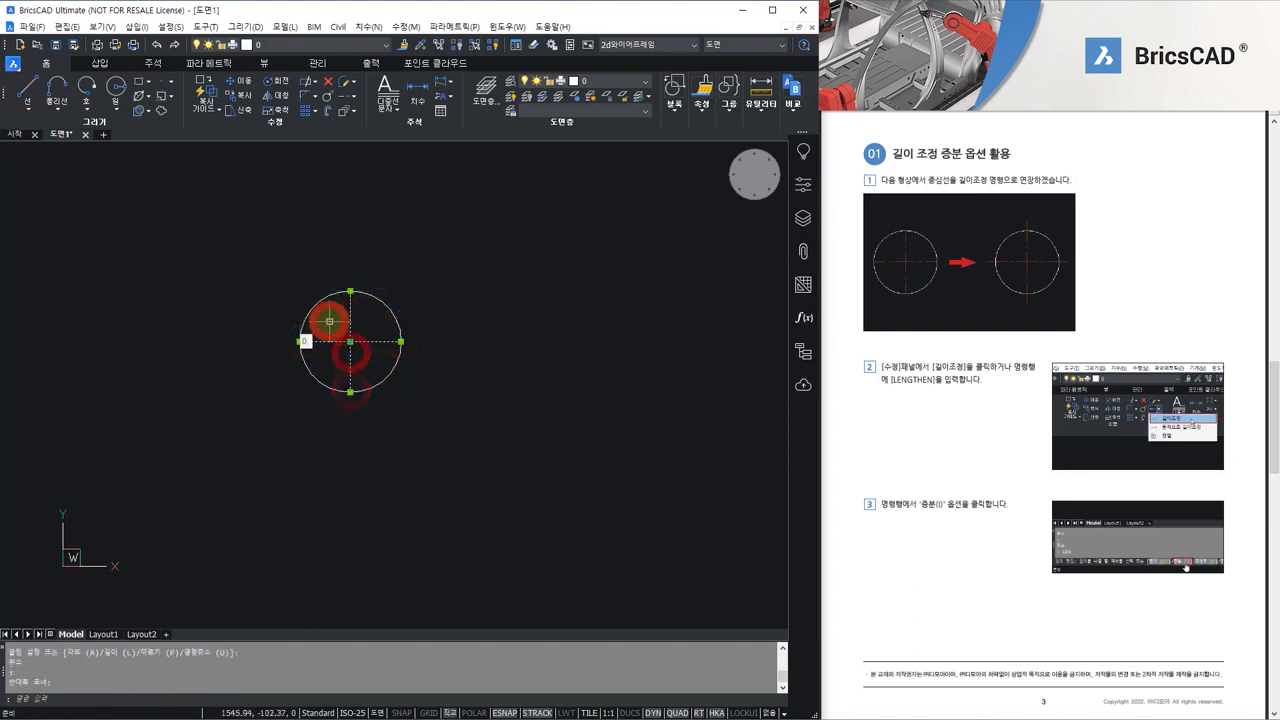
pyautogui.click(598, 82)
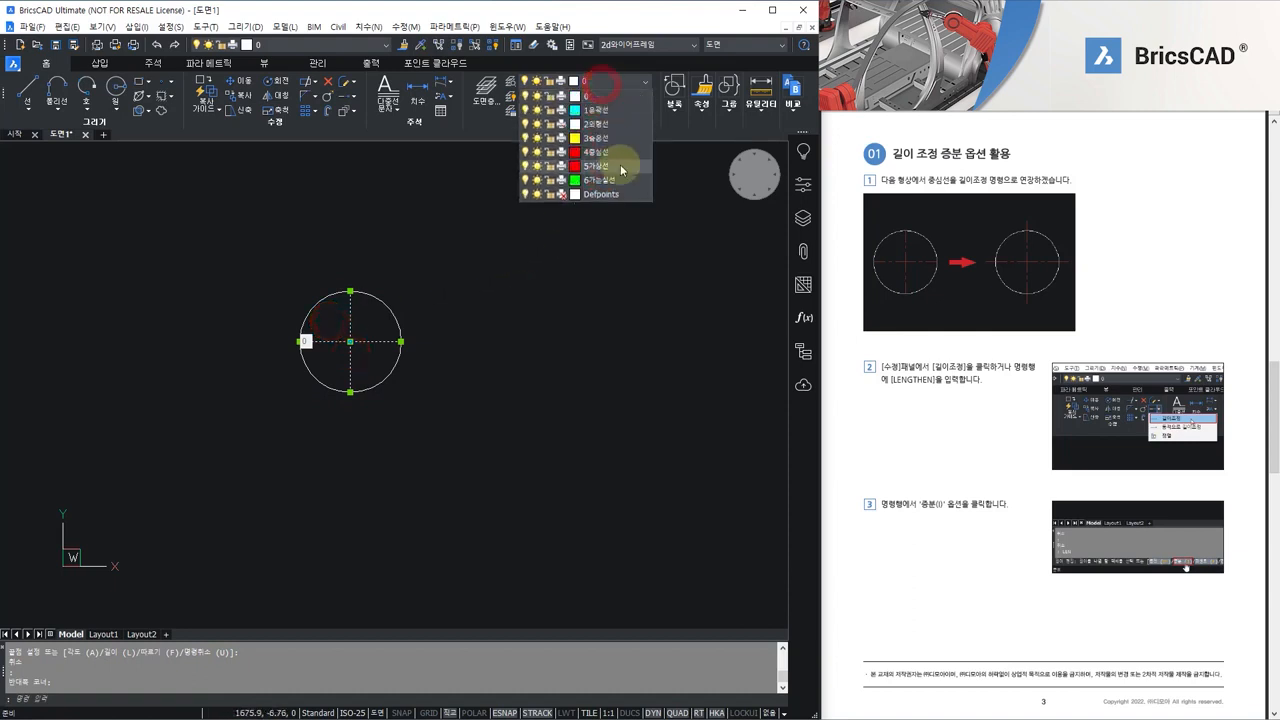
pyautogui.click(612, 152)
pyautogui.press('Escape')
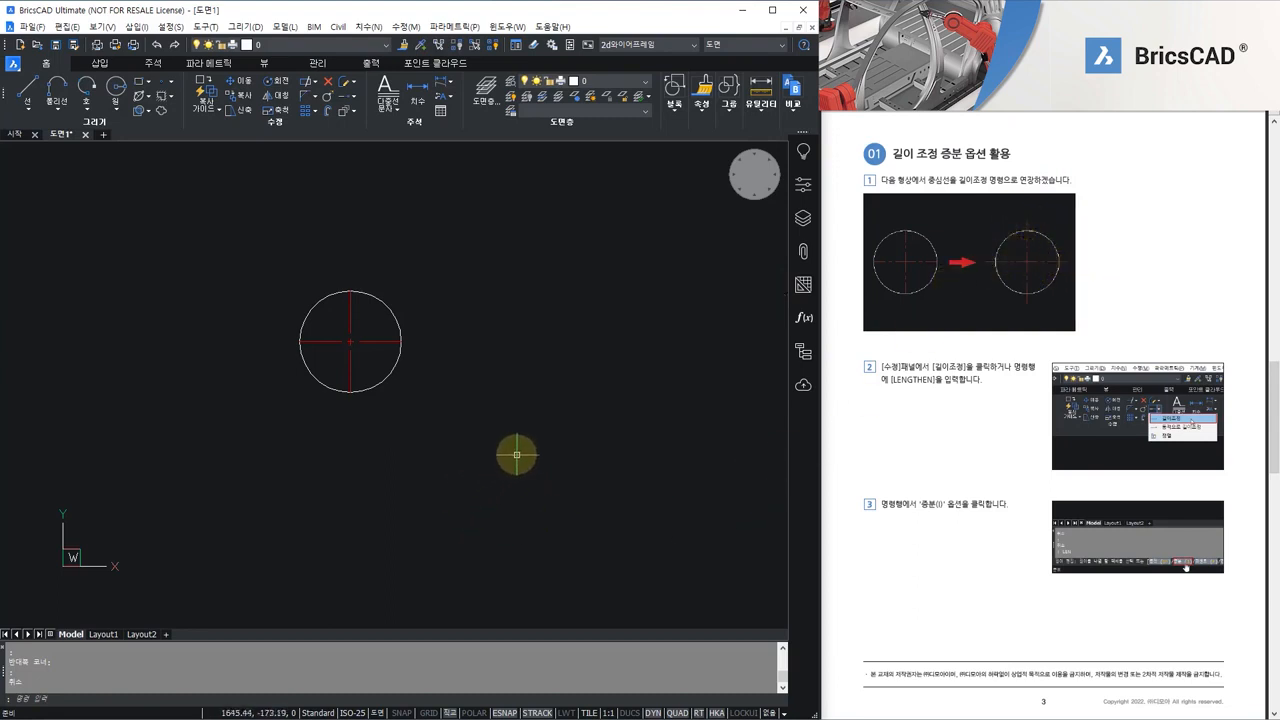
# Step: Start the Lengthen command with the Increment option and an increment length of 3
pyautogui.click(354, 98)
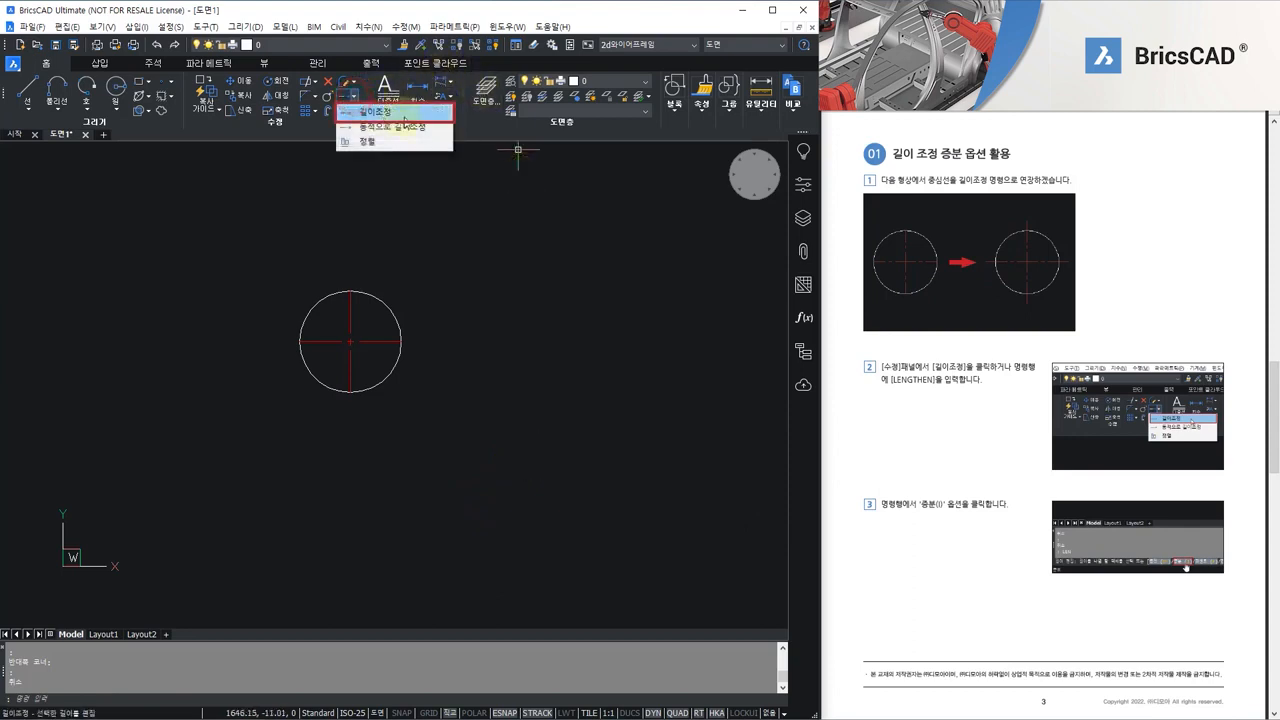
pyautogui.click(403, 114)
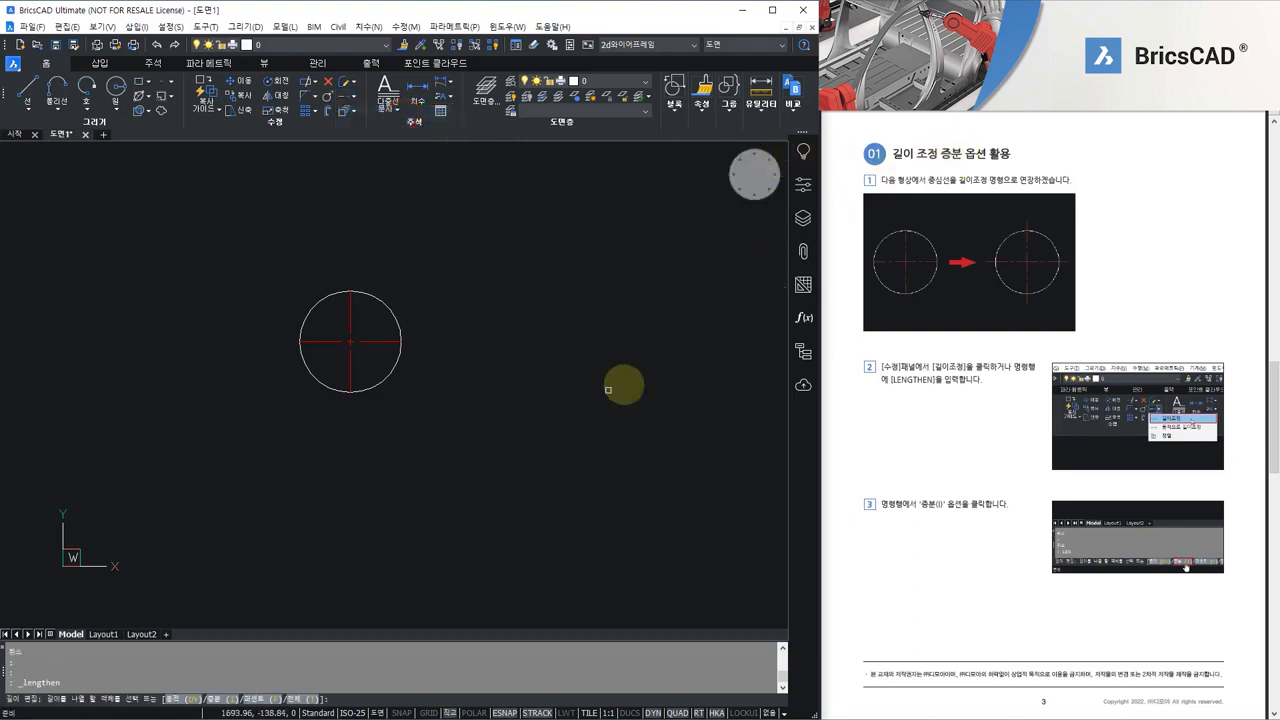
pyautogui.click(216, 699)
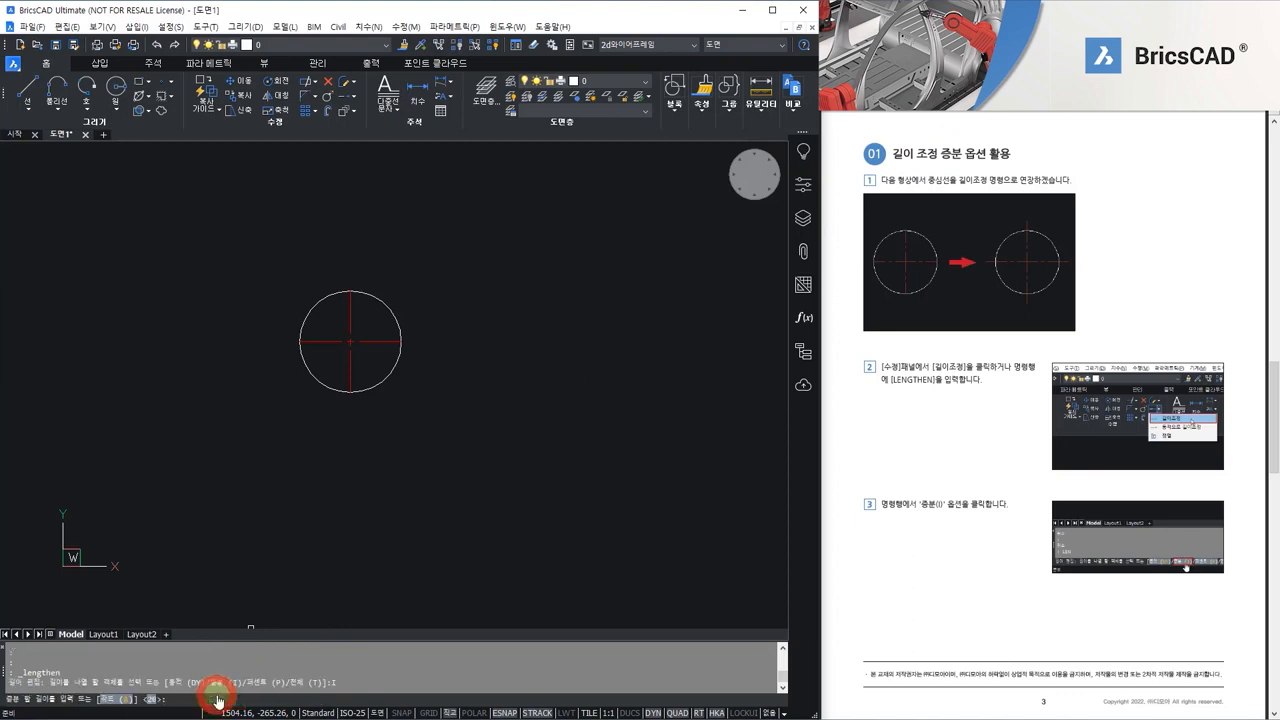
pyautogui.scroll(-6, 1022, 565)
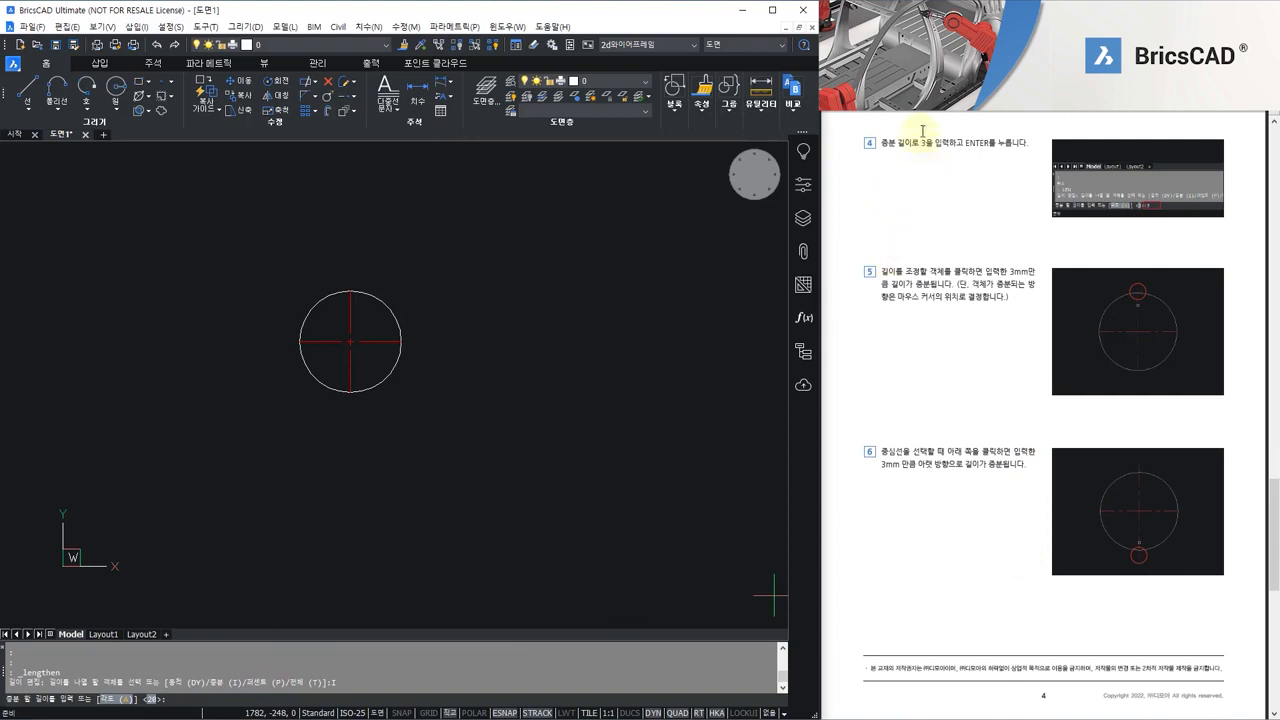
pyautogui.click(272, 700)
pyautogui.write('3')
pyautogui.press('Return')
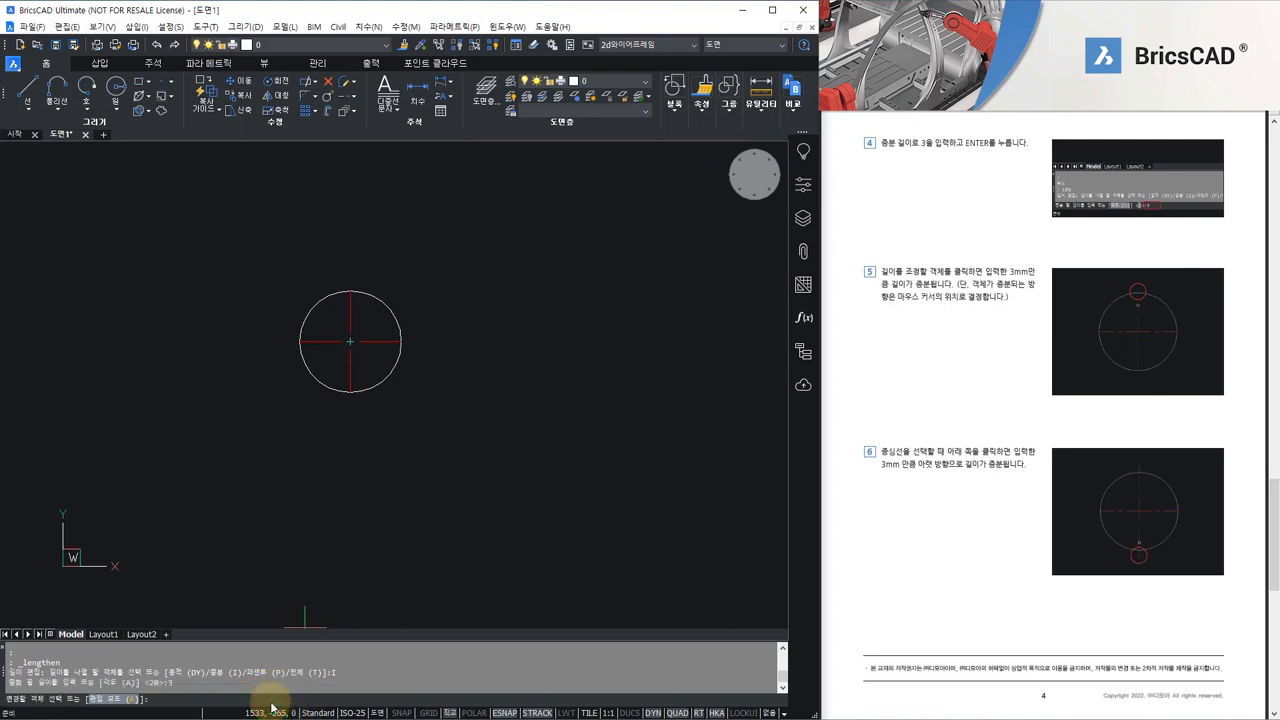
# Step: Lengthen the vertical centre line by the 3-unit increment at its upper end
pyautogui.scroll(1, 268, 313)
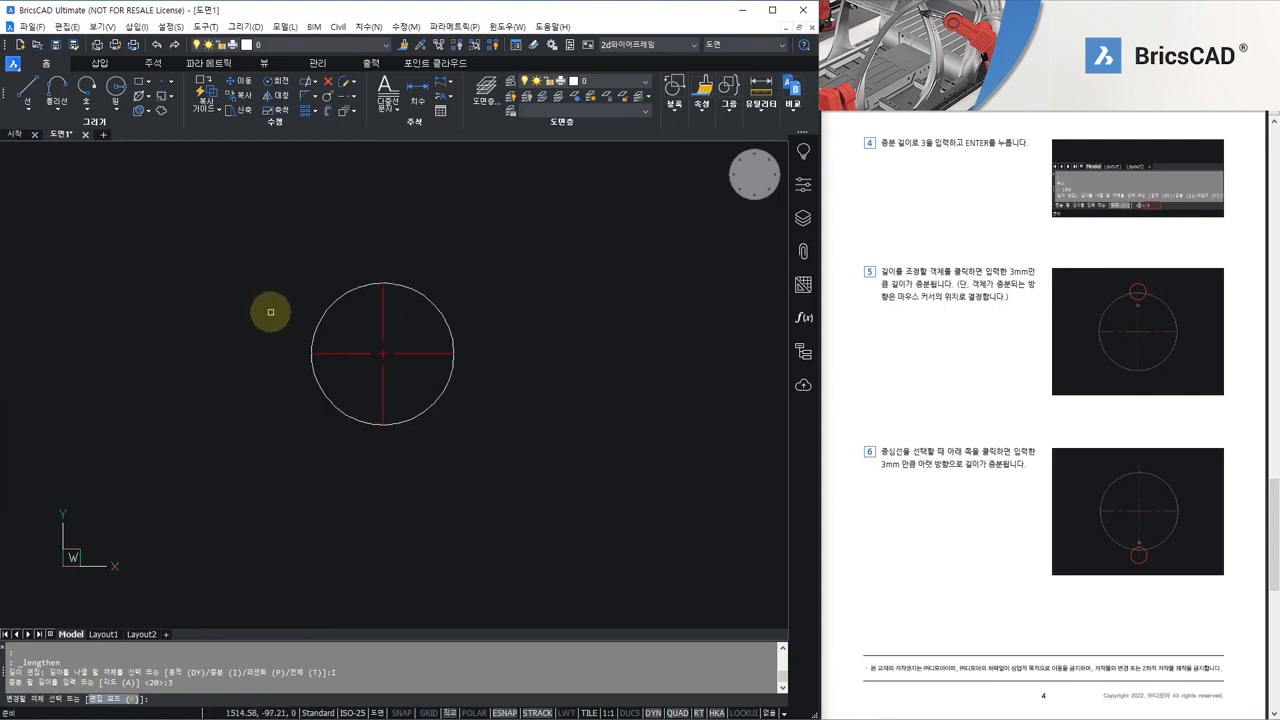
pyautogui.click(383, 302)
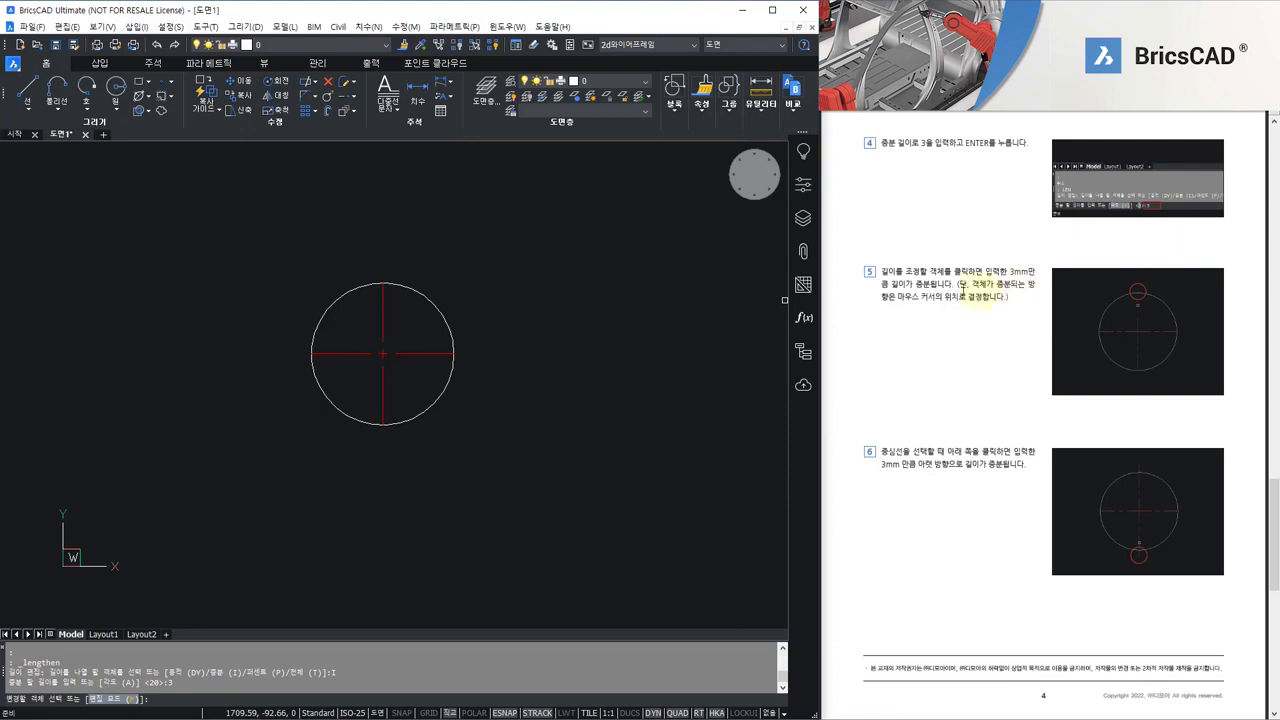
pyautogui.moveTo(900, 298); pyautogui.dragTo(1002, 298)
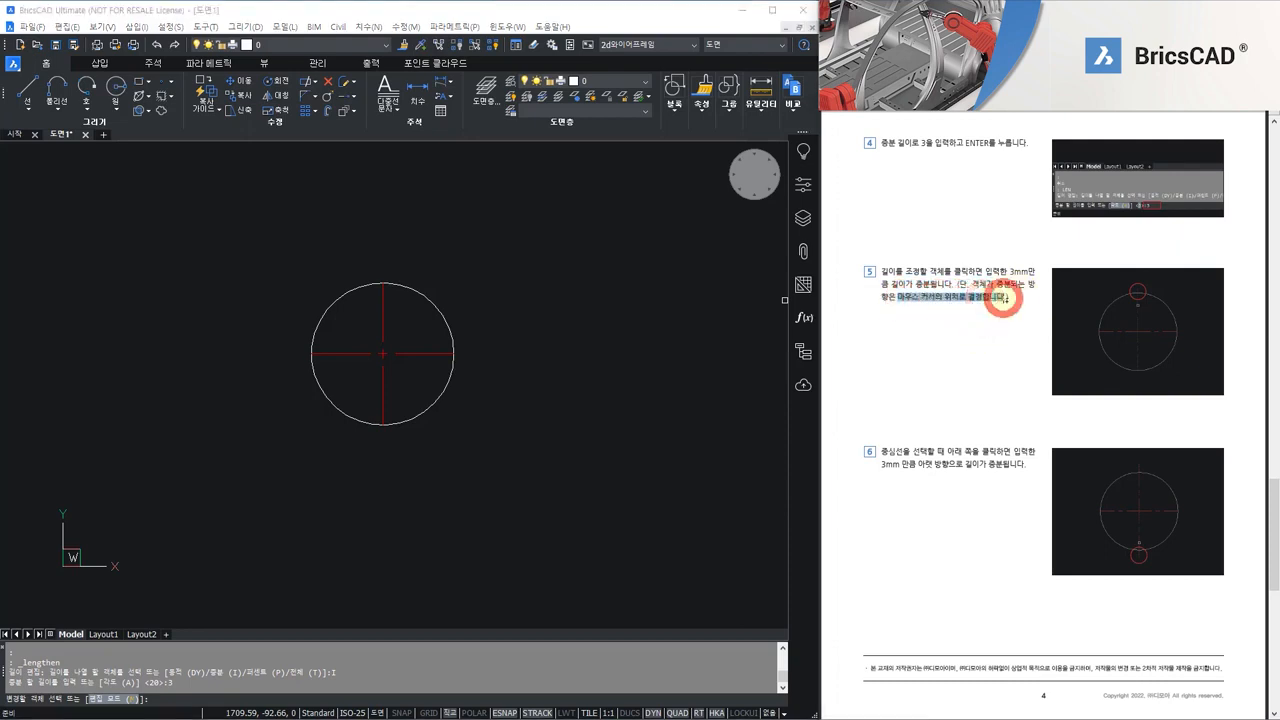
pyautogui.moveTo(532, 357); pyautogui.dragTo(545, 360, button='middle')
pyautogui.click(395, 298)
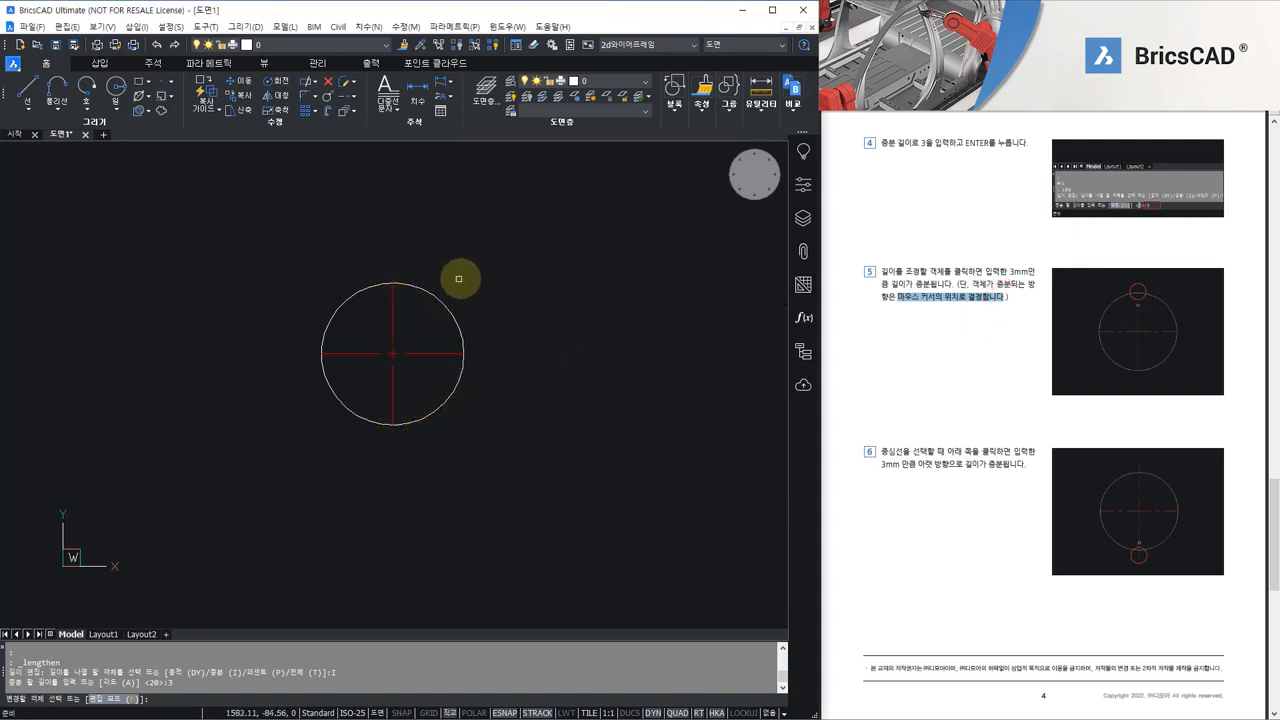
pyautogui.click(392, 298)
pyautogui.scroll(5, 393, 266)
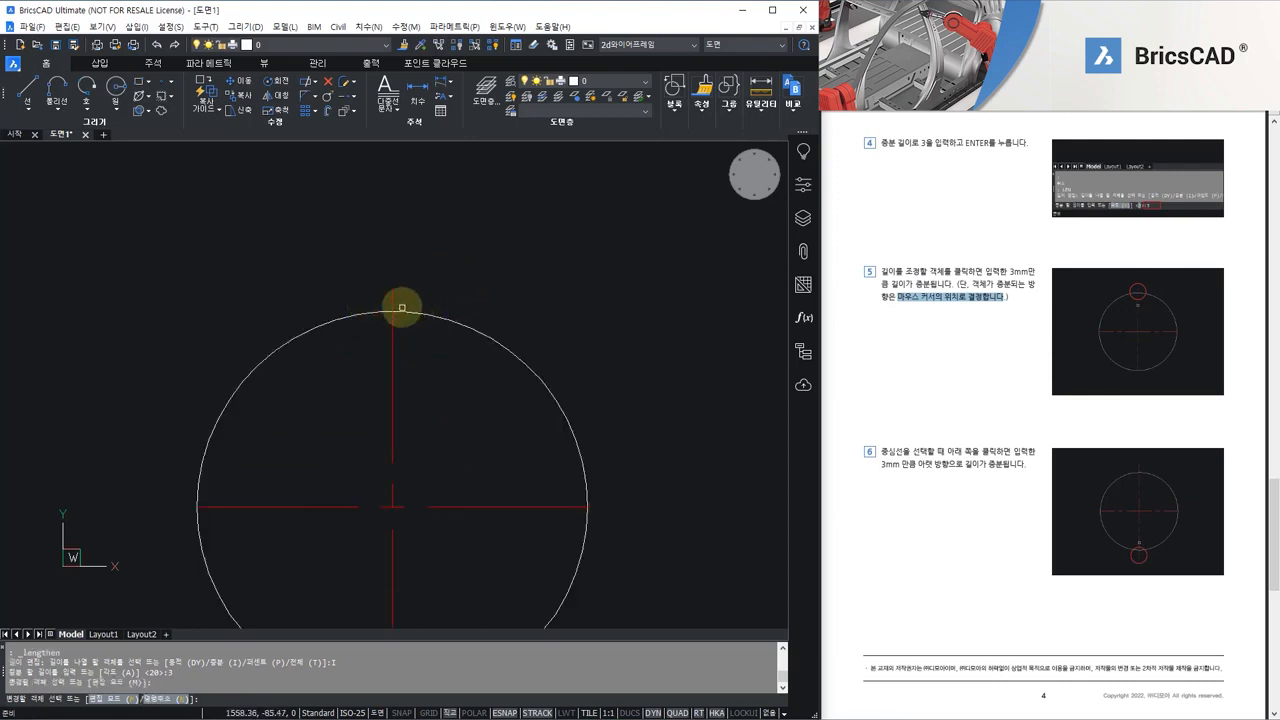
# Step: Lengthen the vertical centre line's lower end and both ends of the horizontal centre line by 3 each
pyautogui.scroll(-3, 400, 303)
pyautogui.moveTo(455, 355); pyautogui.dragTo(458, 328, button='middle')
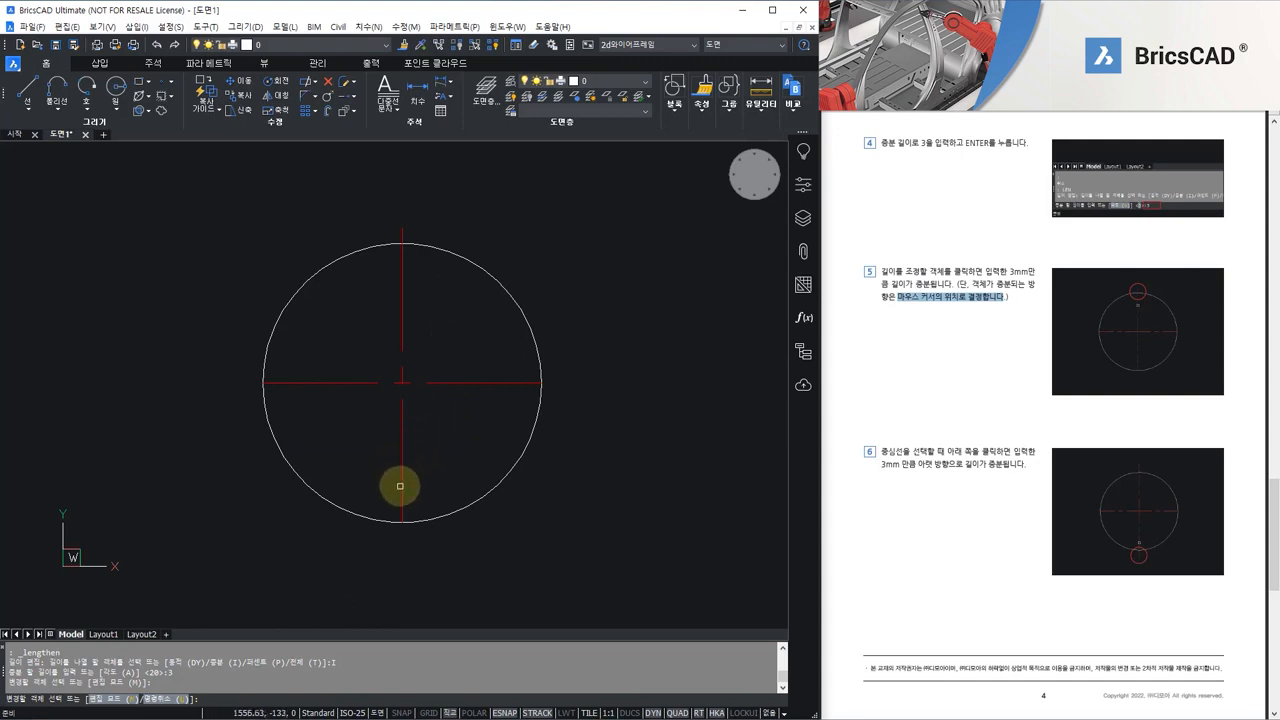
pyautogui.click(400, 487)
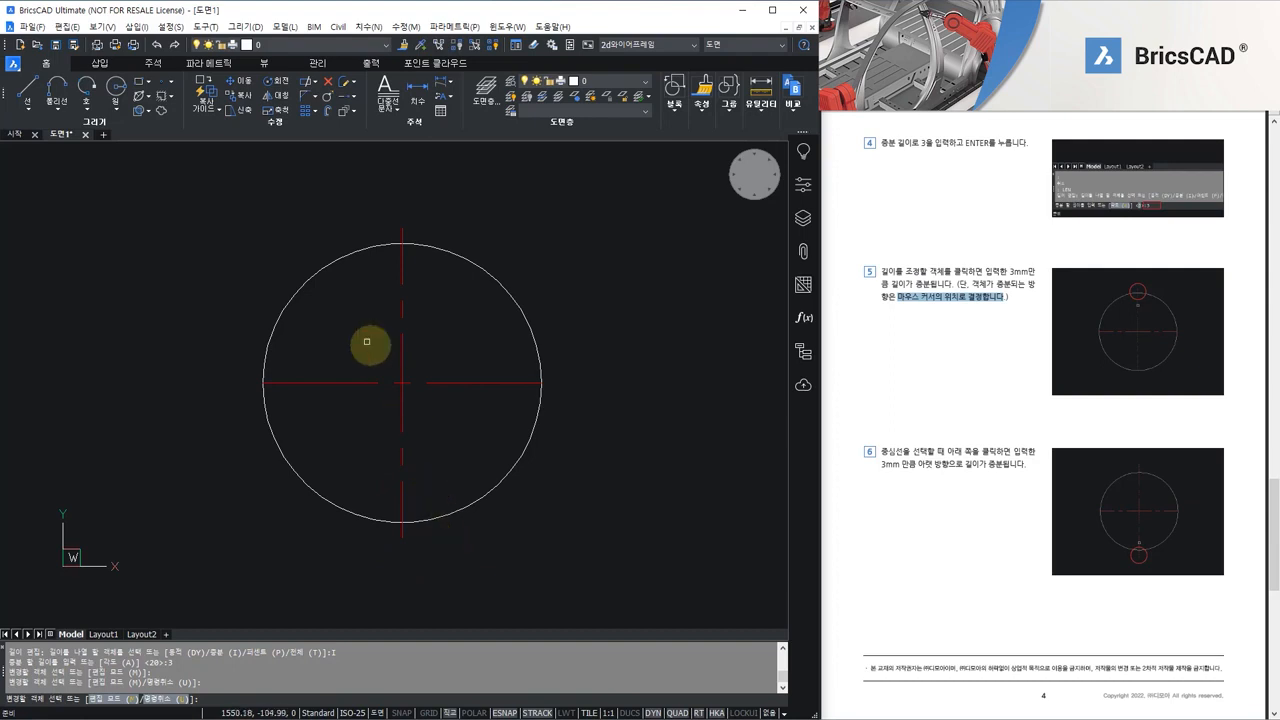
pyautogui.click(276, 383)
pyautogui.click(543, 384)
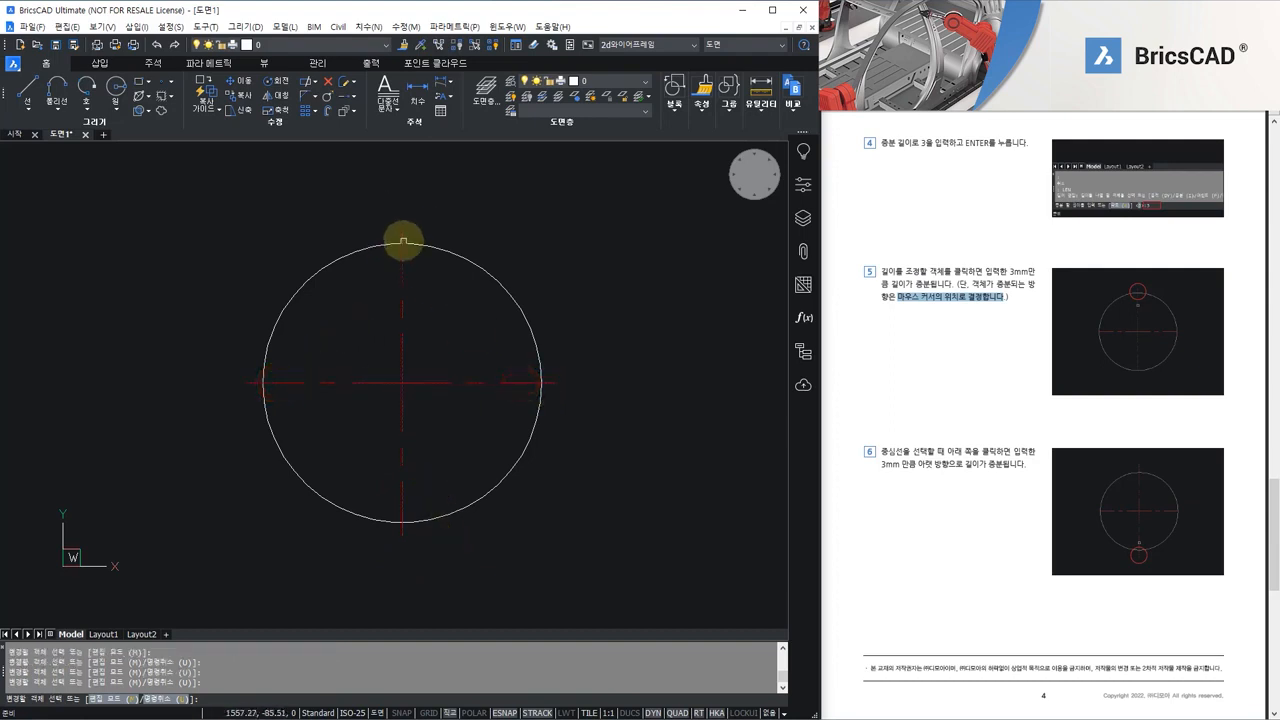
# Step: Extend the vertical centre line's upper end repeatedly by further increments of 3, and end the Lengthen command
pyautogui.click(400, 244)
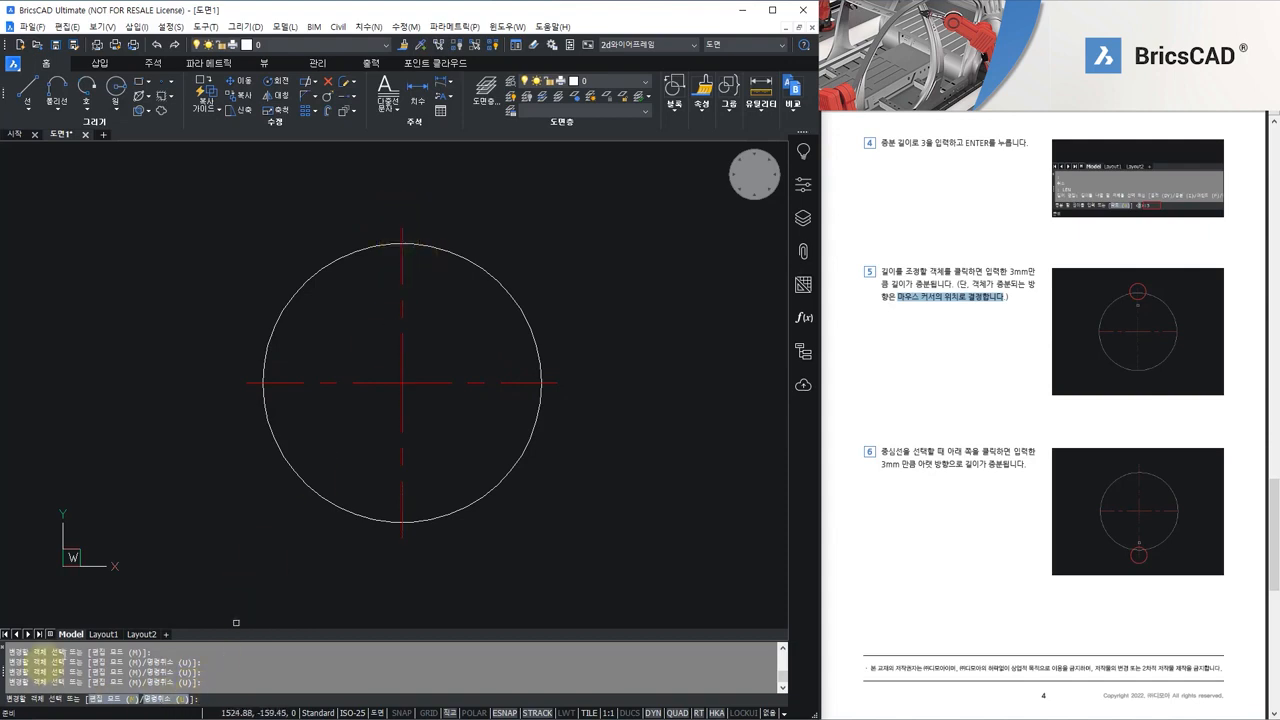
pyautogui.click(401, 274)
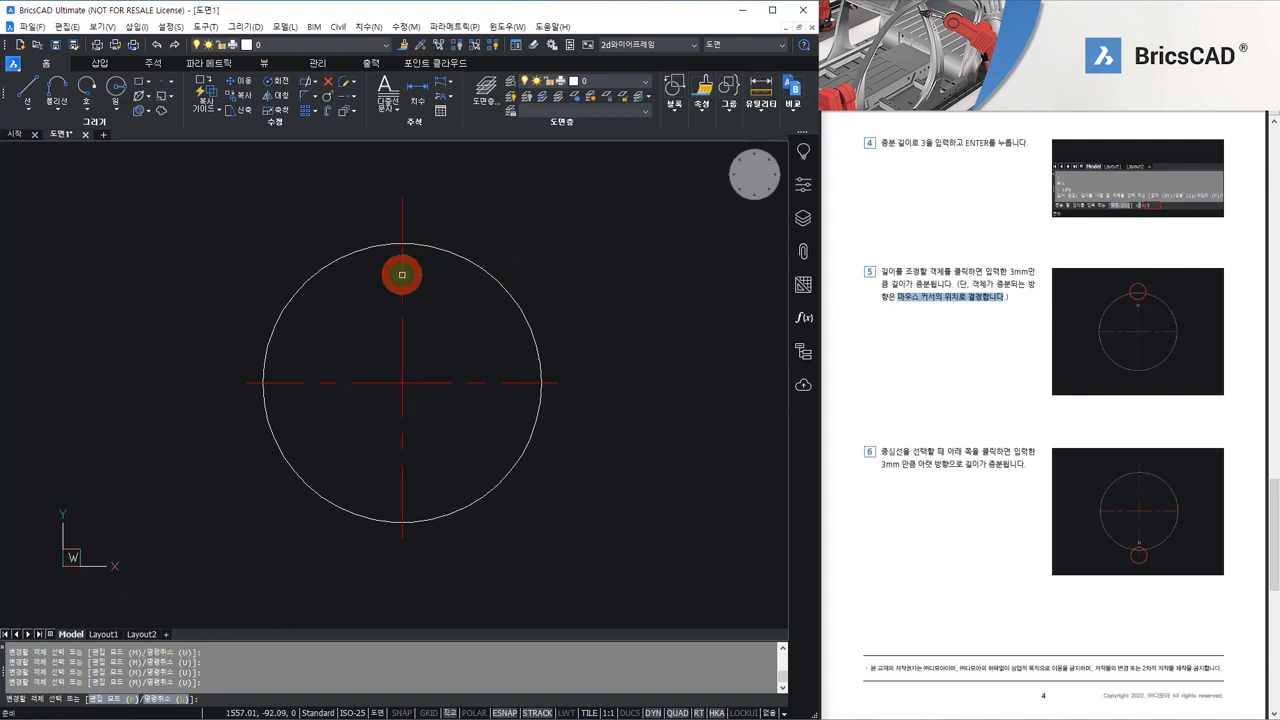
pyautogui.click(403, 260)
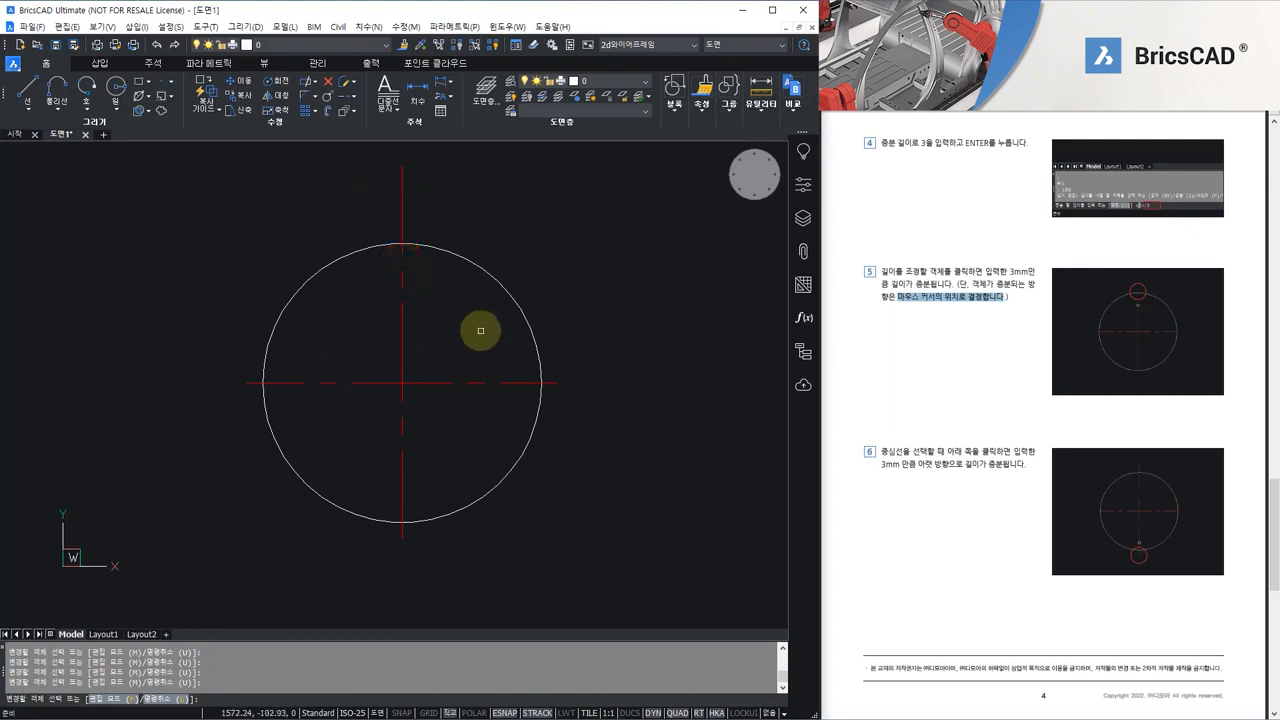
pyautogui.scroll(-5, 1010, 440)
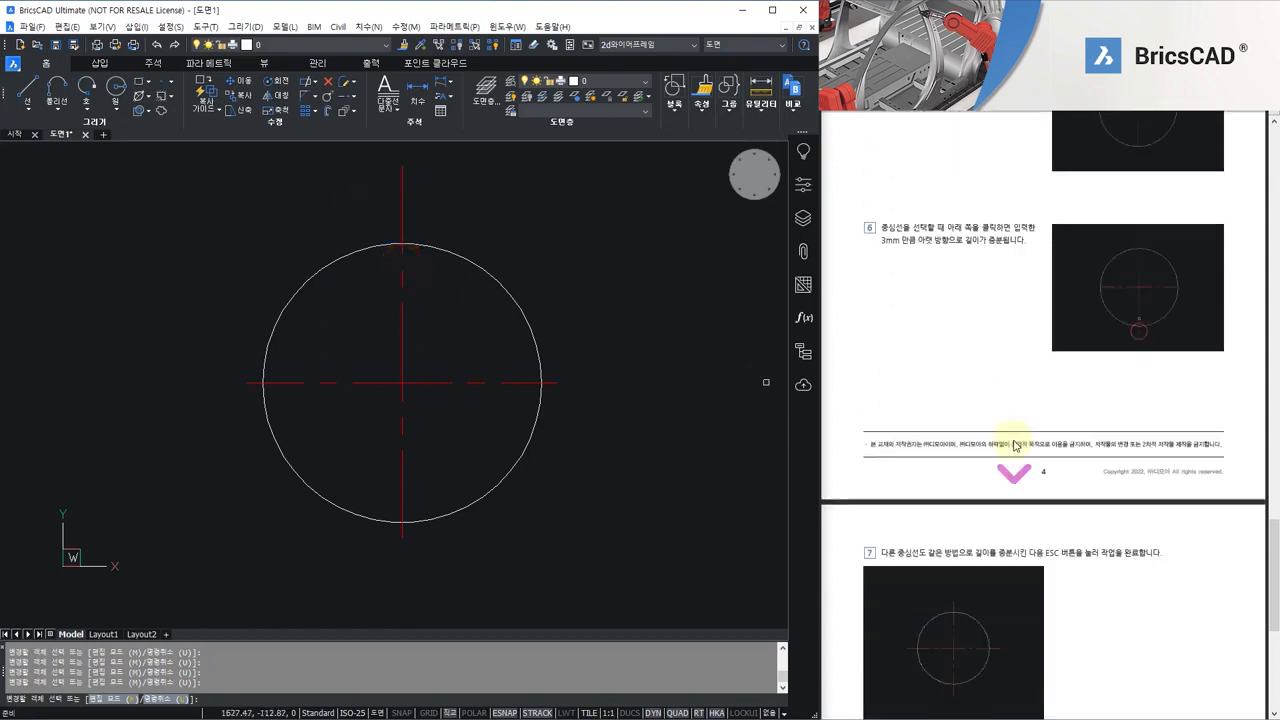
pyautogui.scroll(-5, 1013, 440)
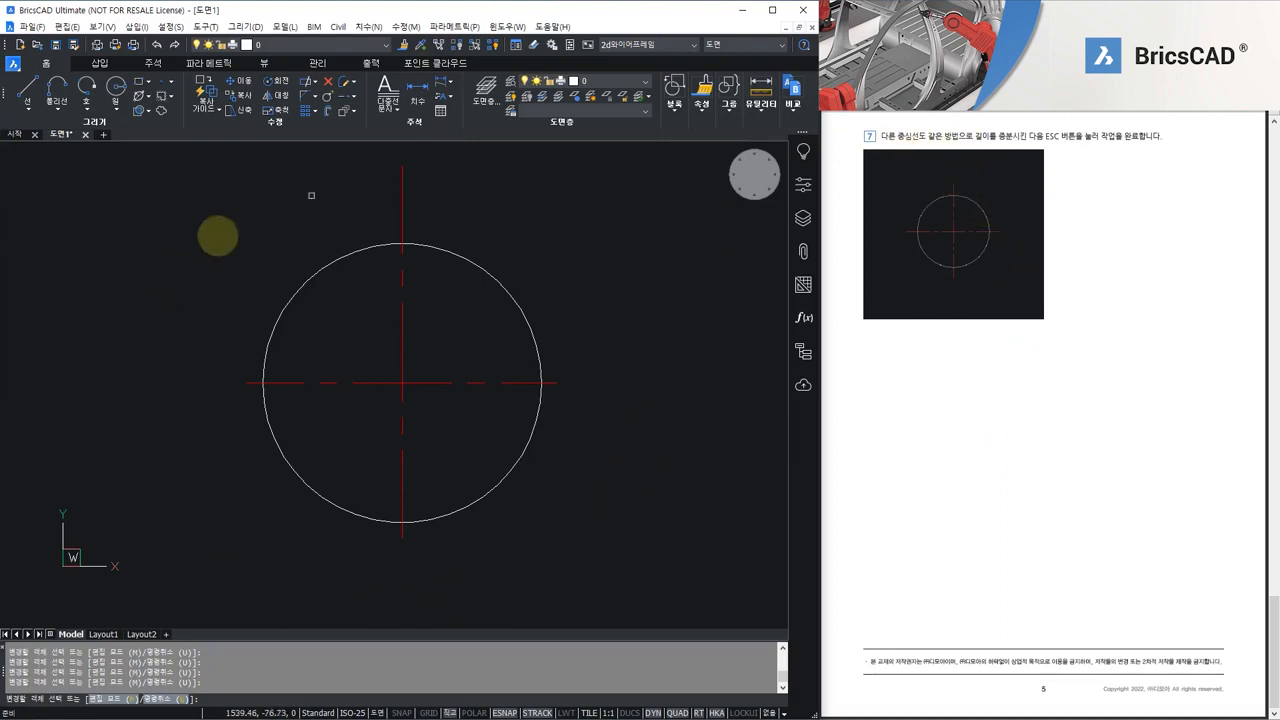
pyautogui.scroll(-4, 586, 377)
pyautogui.press('Escape')
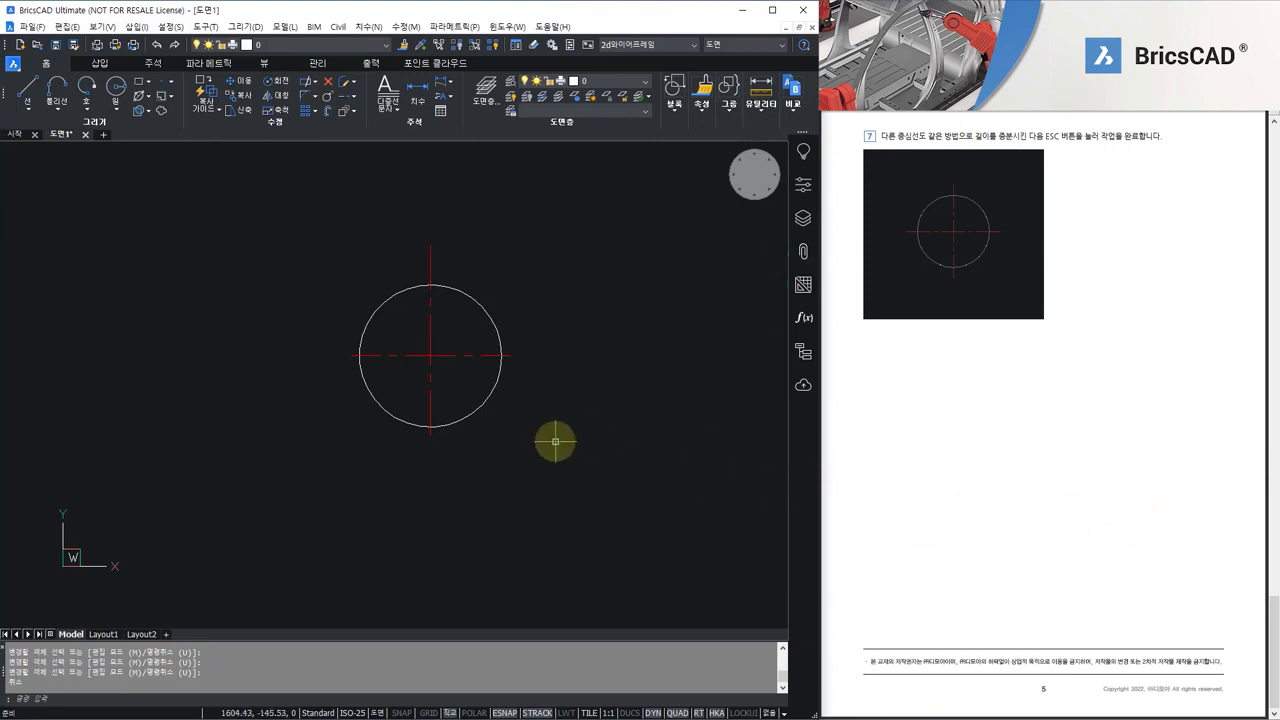
pyautogui.press('Escape')
pyautogui.press('Escape')
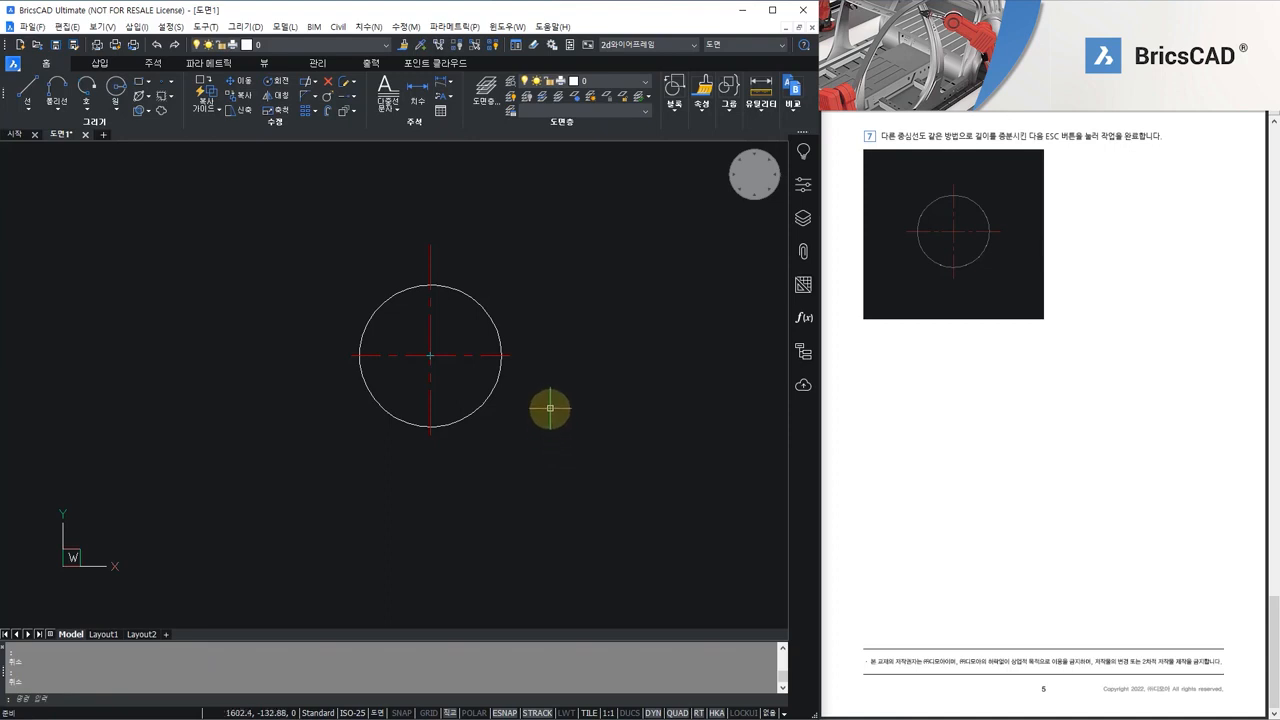
# Step: Try dynamically lengthening the horizontal centre line from its left end, and cancel the command
pyautogui.click(355, 98)
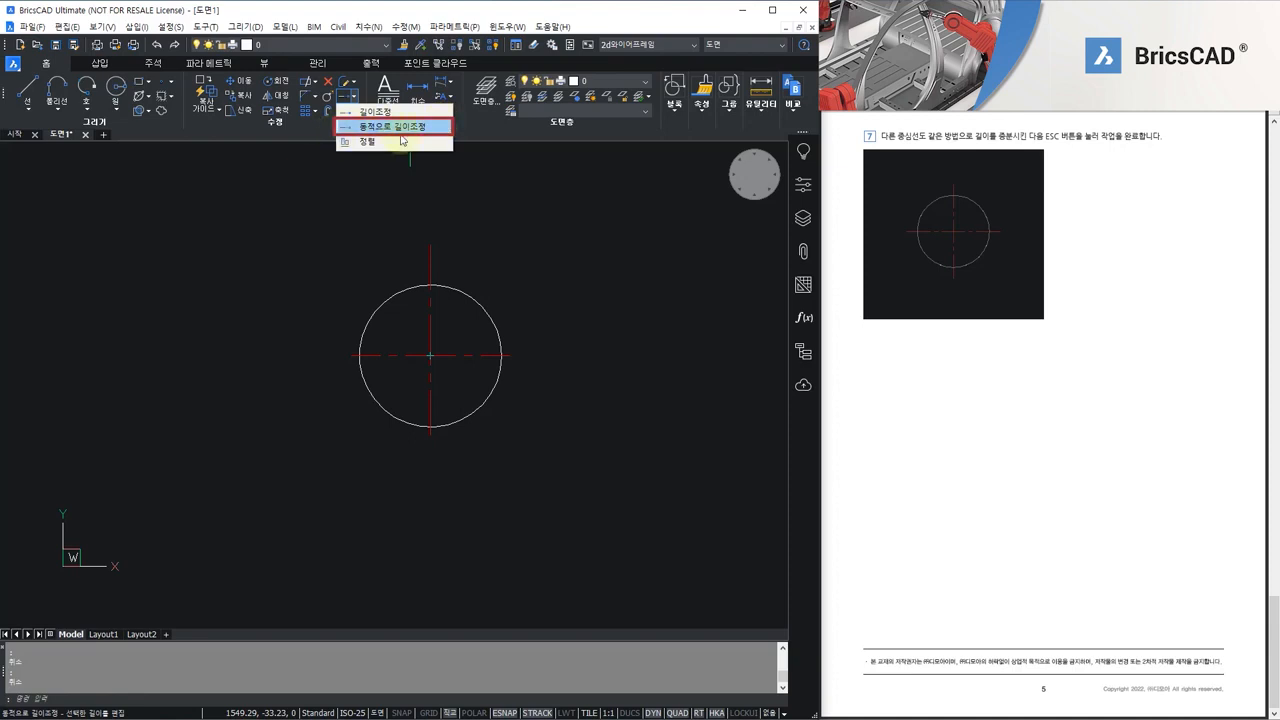
pyautogui.click(370, 128)
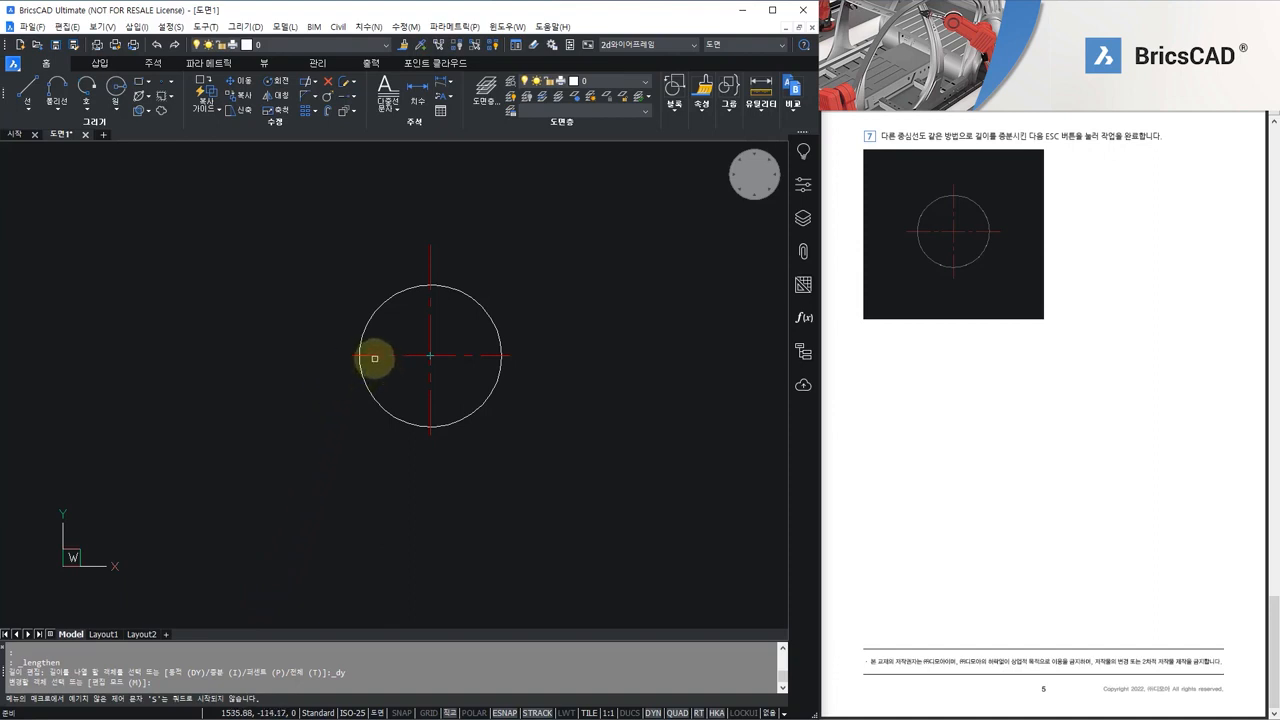
pyautogui.click(378, 357)
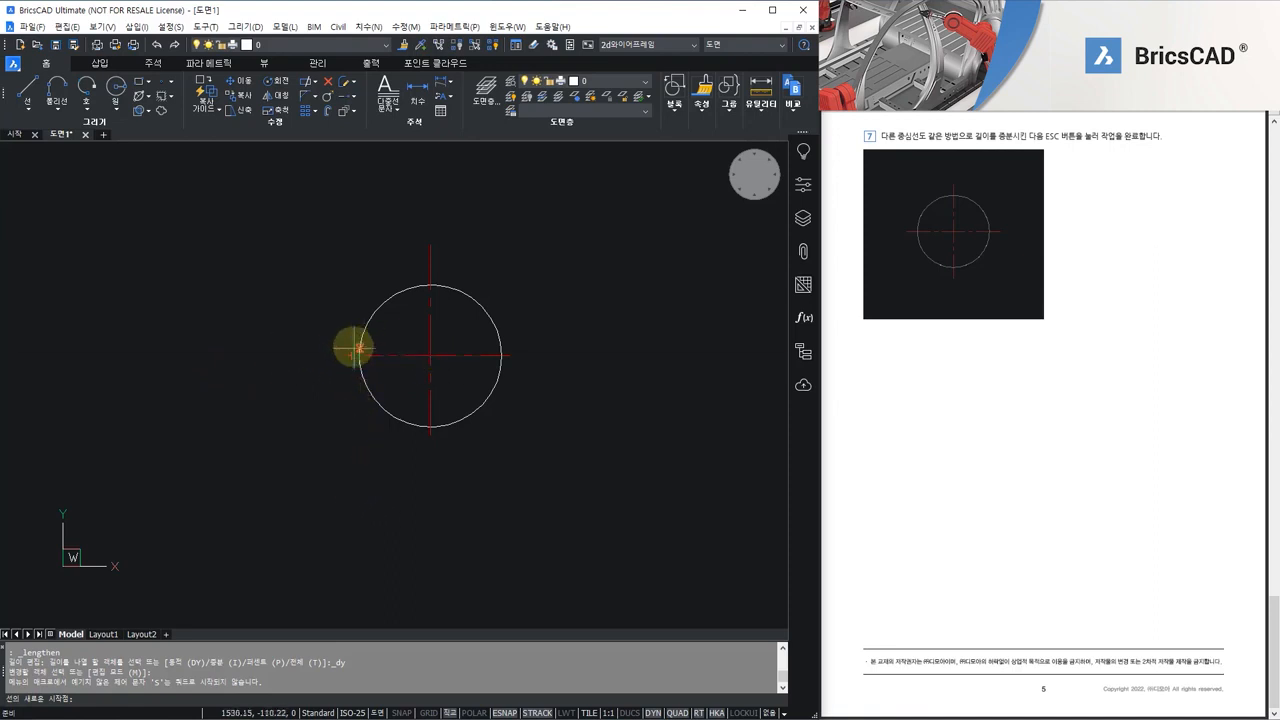
pyautogui.press('Escape')
pyautogui.scroll(5, 1040, 489)
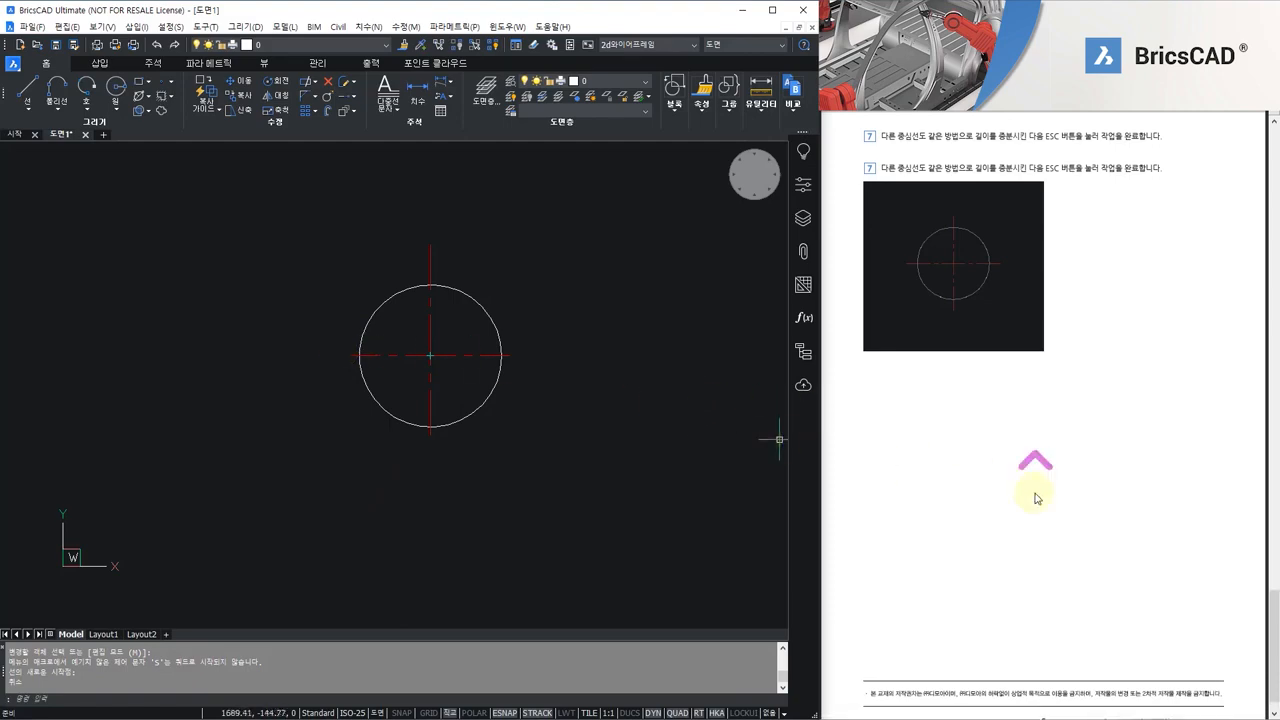
pyautogui.scroll(10, 1040, 489)
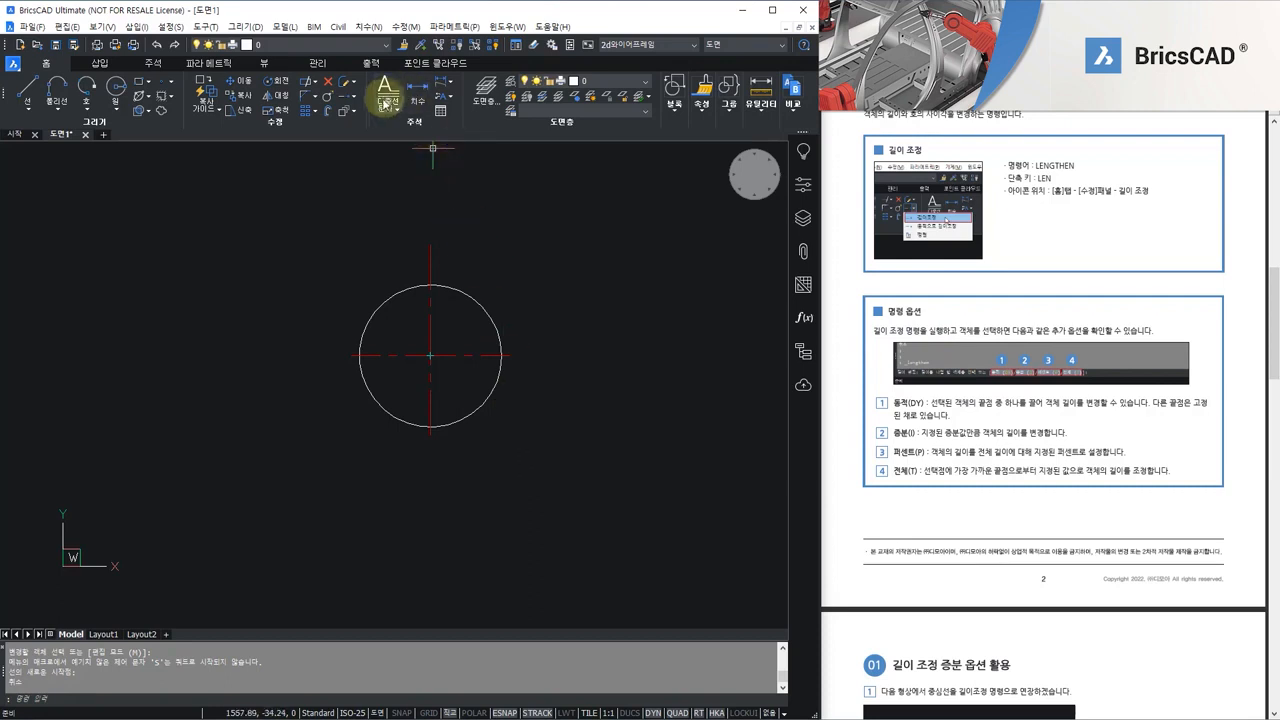
pyautogui.click(352, 96)
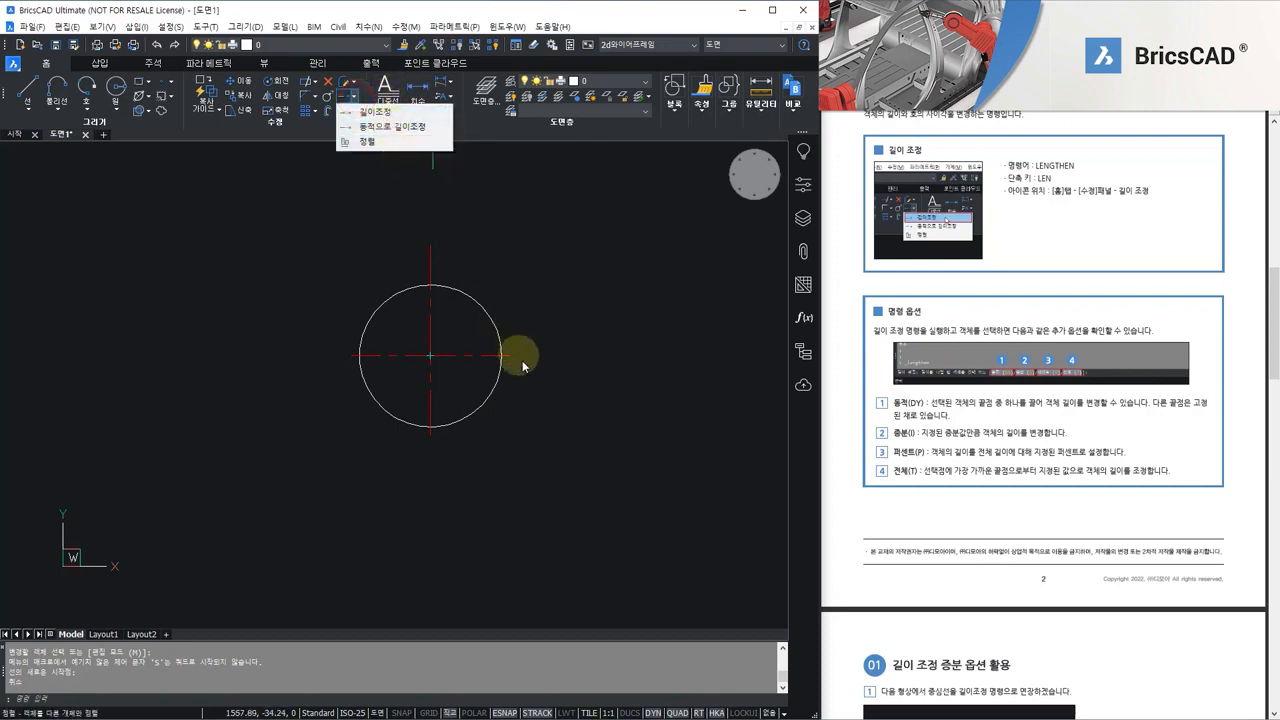
pyautogui.press('Escape')
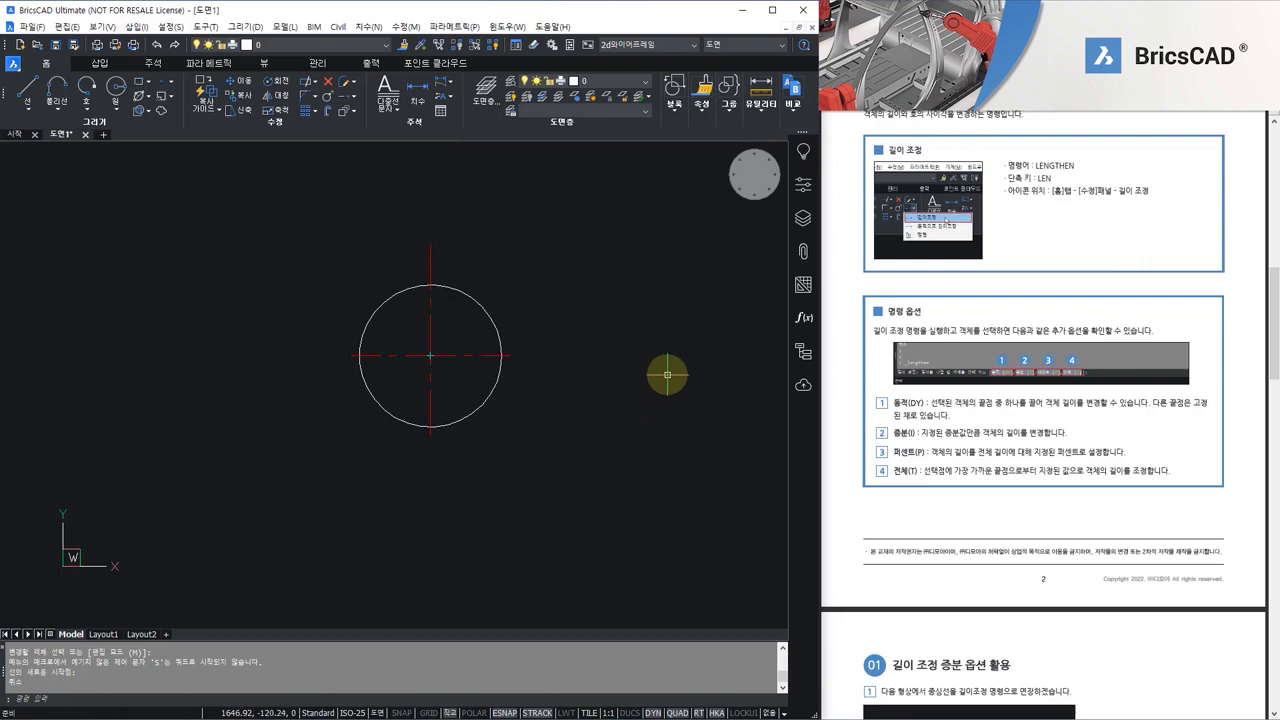
pyautogui.scroll(3, 1183, 440)
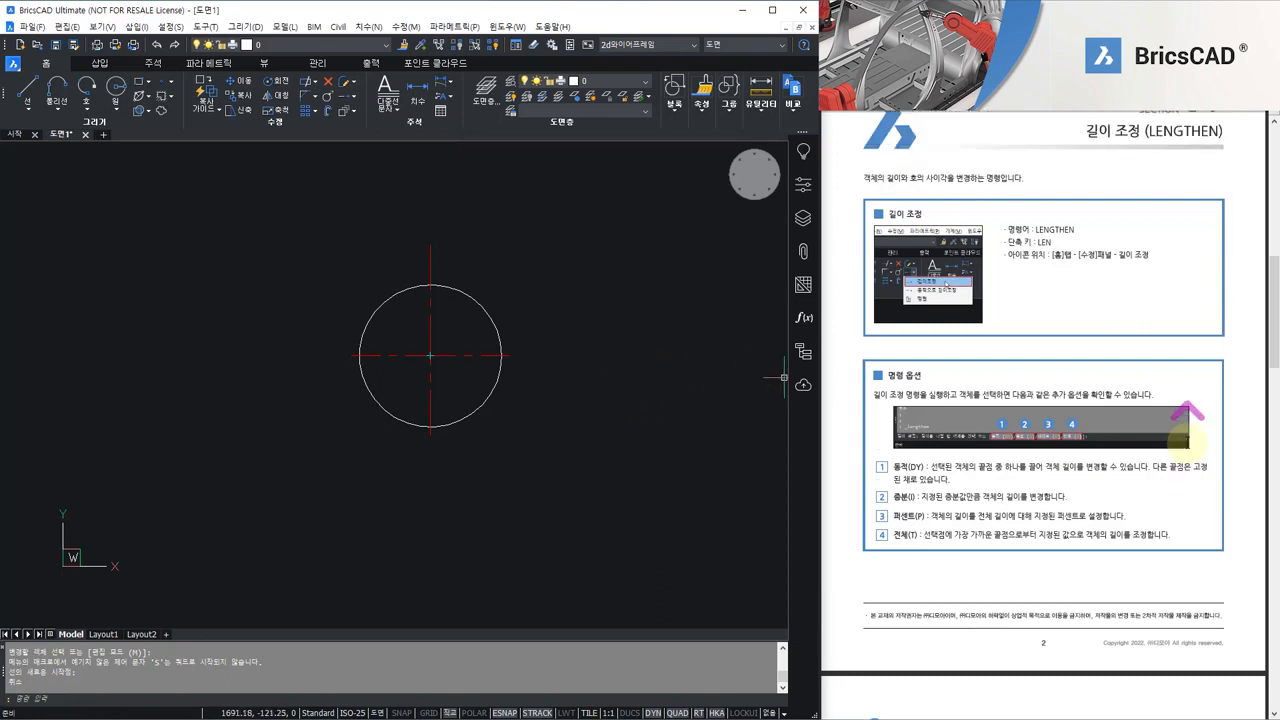